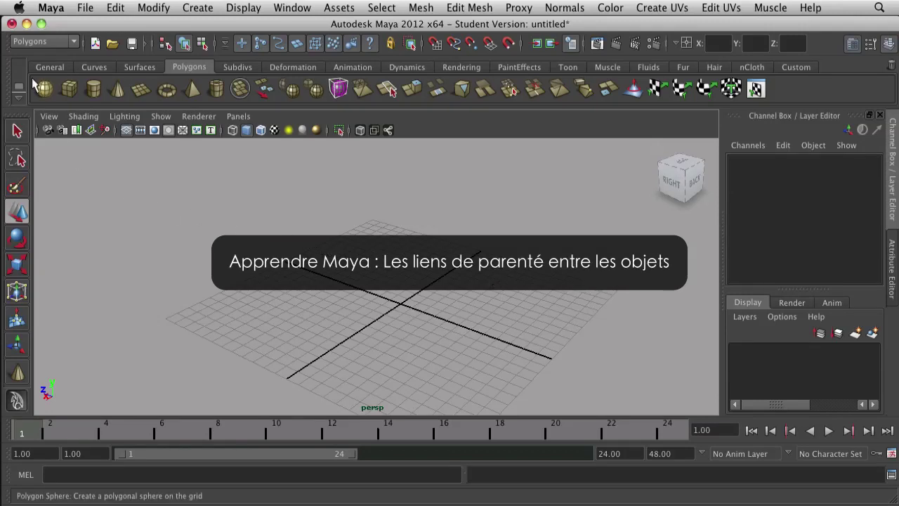
# Draw a polygon cube on the grid and a polygon sphere beside it, then reselect the cube.
pyautogui.click(68, 89)
pyautogui.moveTo(314, 276)
pyautogui.mouseDown()
pyautogui.moveTo(321, 302)
pyautogui.moveTo(323, 241)
pyautogui.moveTo(302, 215)
pyautogui.mouseUp()
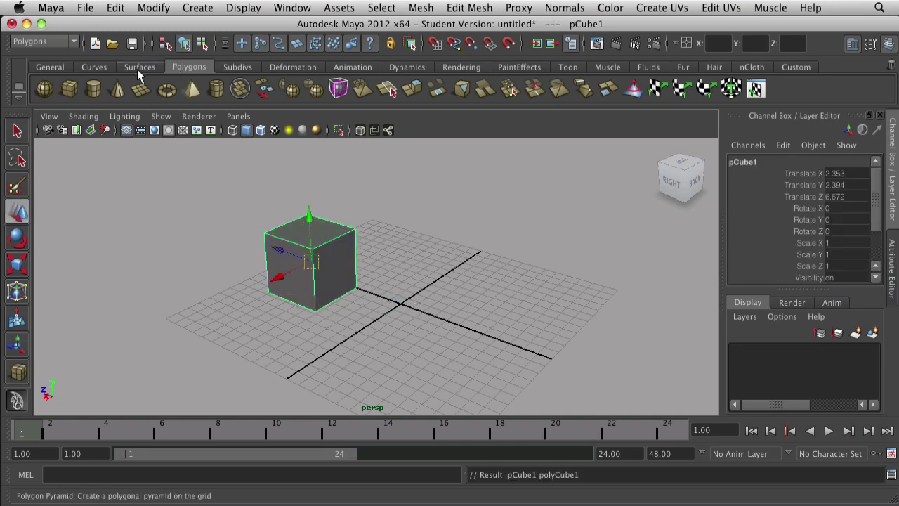
pyautogui.click(43, 88)
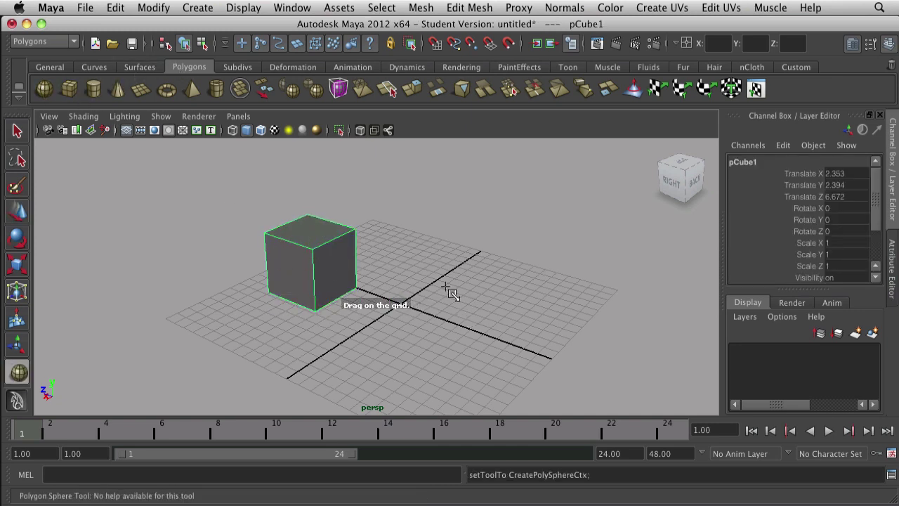
pyautogui.moveTo(434, 272); pyautogui.dragTo(464, 300)
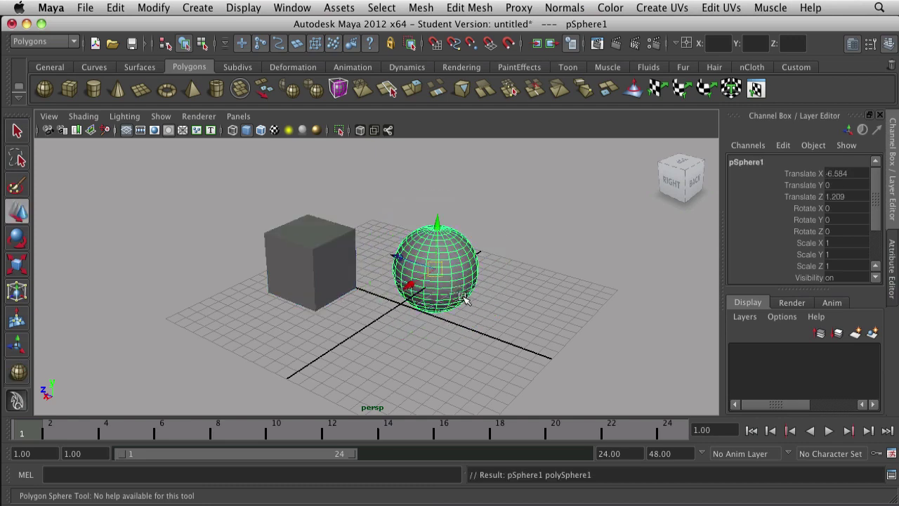
pyautogui.click(17, 130)
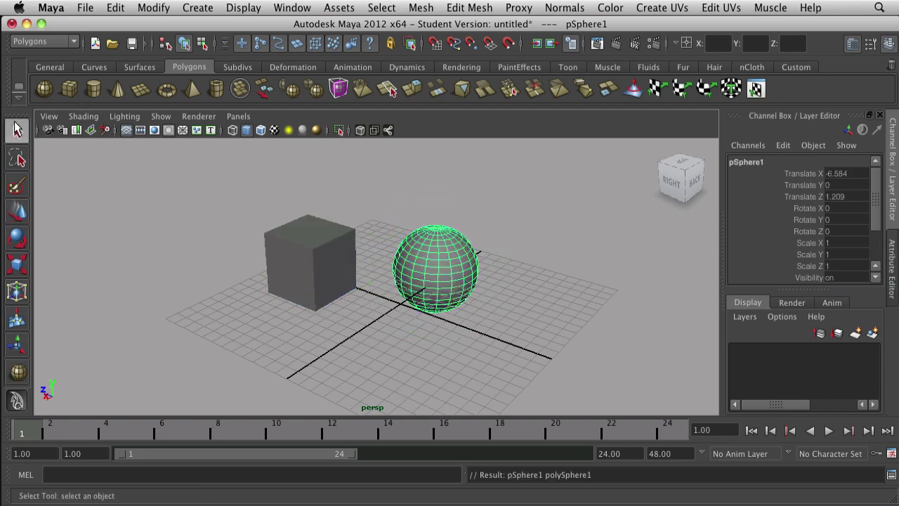
pyautogui.click(235, 283)
pyautogui.click(304, 262)
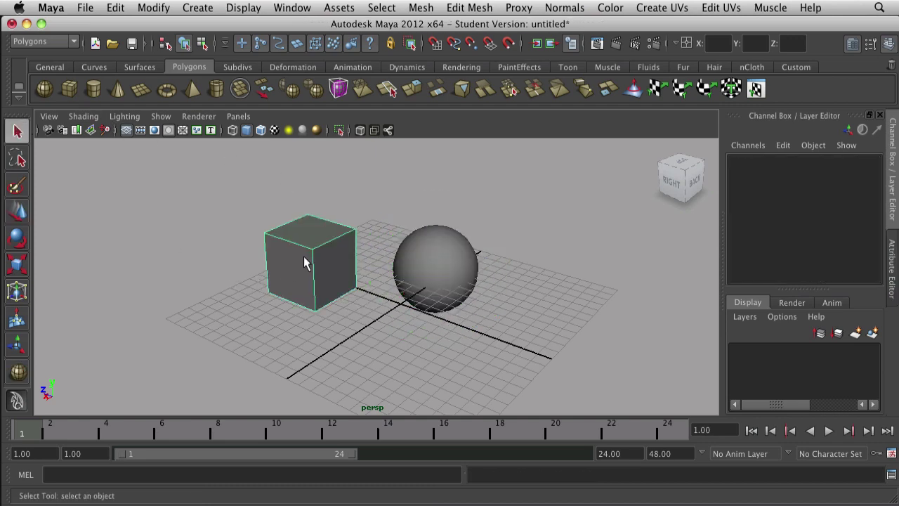
# Open the Outliner from the Window menu and move it aside, listing pCube1 and pSphere1.
pyautogui.click(292, 9)
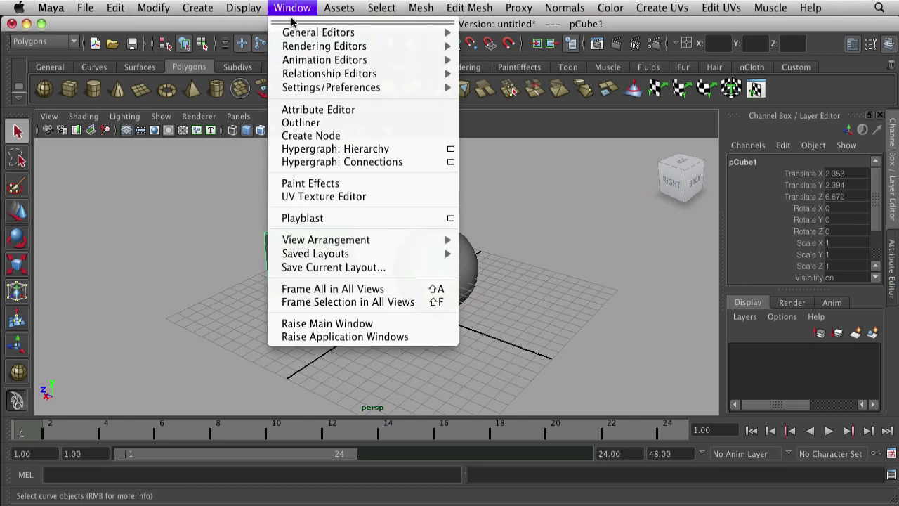
pyautogui.click(311, 121)
pyautogui.moveTo(176, 160); pyautogui.dragTo(160, 130)
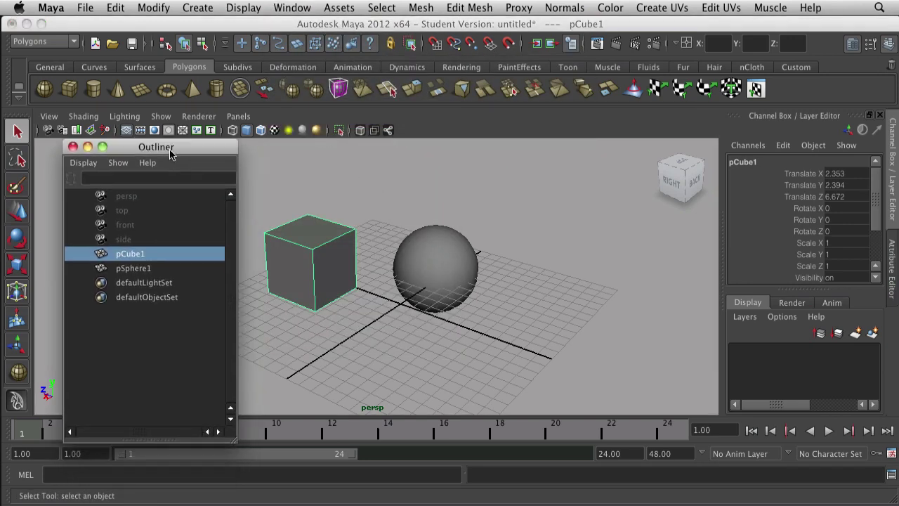
pyautogui.click(137, 251)
pyautogui.click(131, 238)
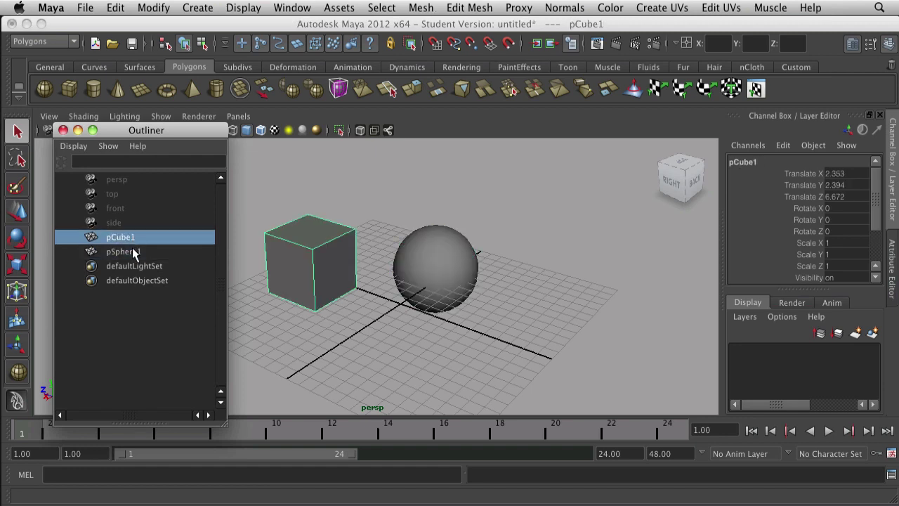
pyautogui.click(133, 251)
pyautogui.click(132, 239)
# Rename pCube1 to 'Cube' and pSphere1 to 'Shpere' in the Outliner.
pyautogui.doubleClick(131, 239)
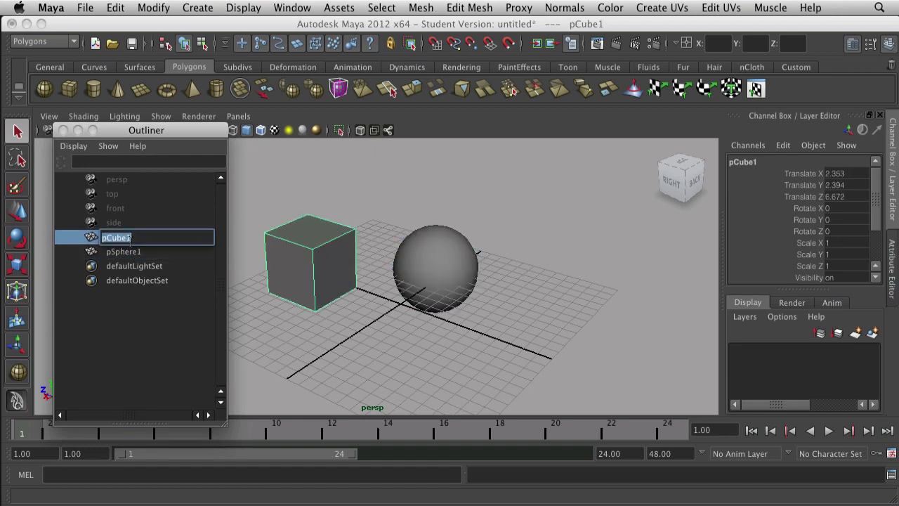
pyautogui.write('Cube')
pyautogui.press('Return')
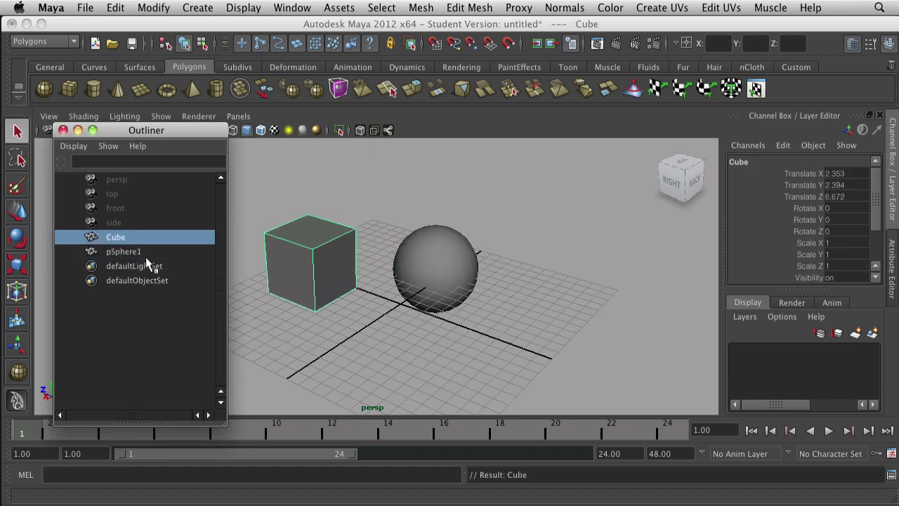
pyautogui.doubleClick(135, 250)
pyautogui.write('Sh')
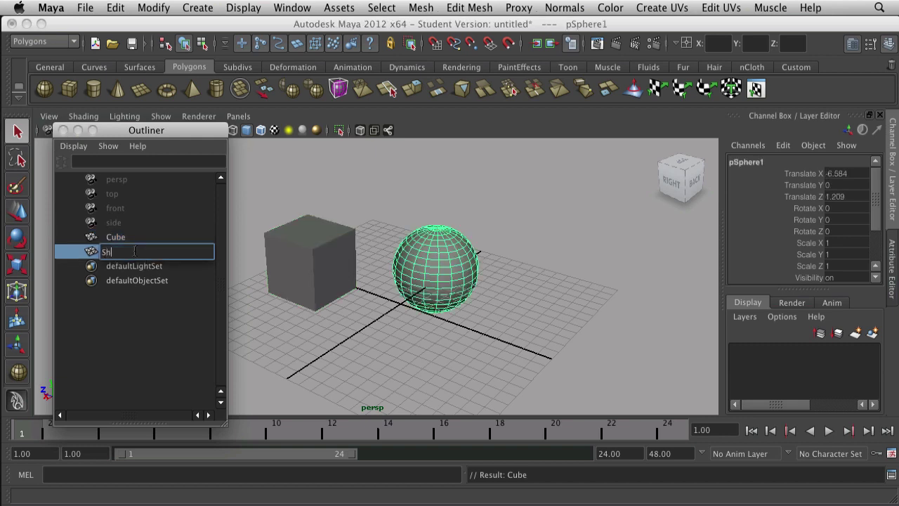
pyautogui.write('pere')
pyautogui.press('Return')
pyautogui.click(114, 236)
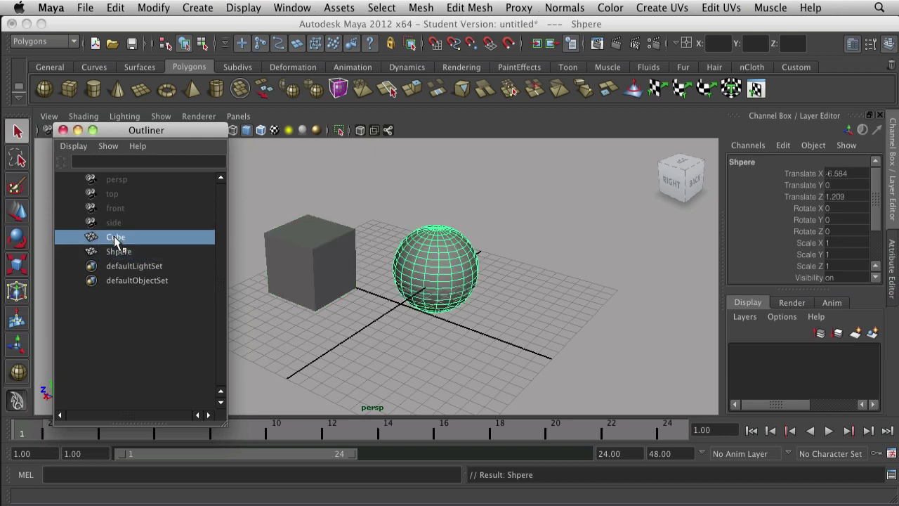
pyautogui.click(116, 251)
# Select the sphere, then the cube, and press P to make Shpere a child of Cube.
pyautogui.click(125, 238)
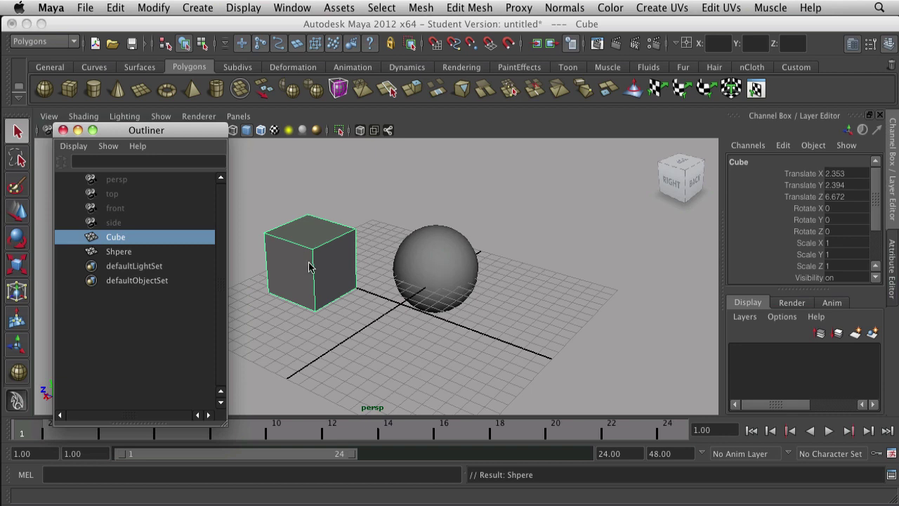
pyautogui.click(433, 264)
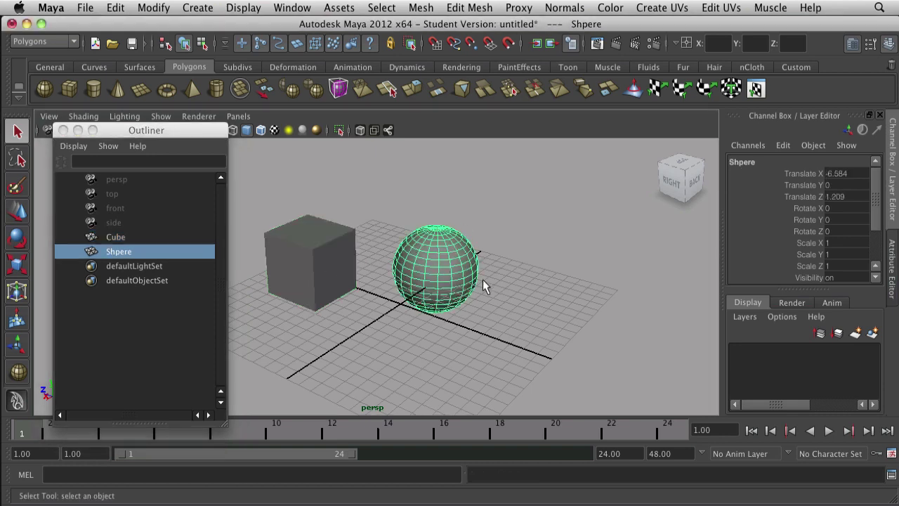
pyautogui.keyDown('shift'); pyautogui.click(319, 266); pyautogui.keyUp('shift')
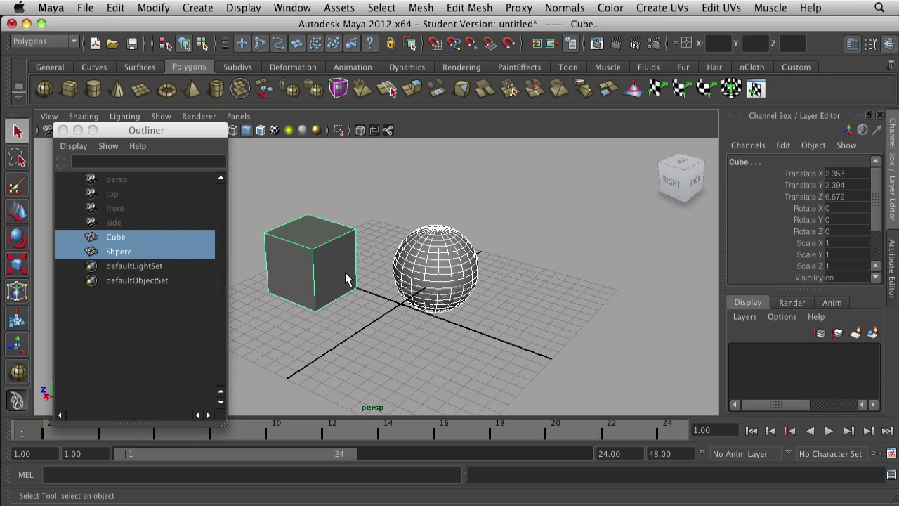
pyautogui.press('p')
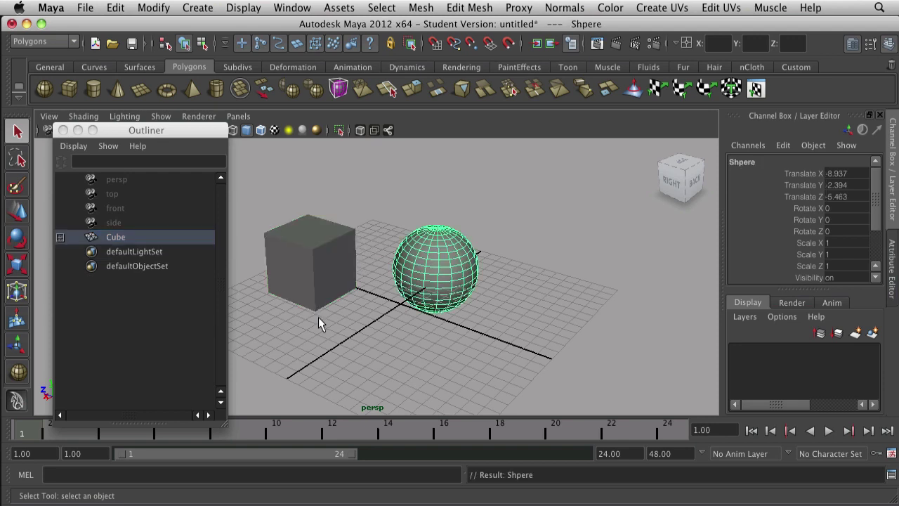
pyautogui.click(97, 241)
pyautogui.click(62, 251)
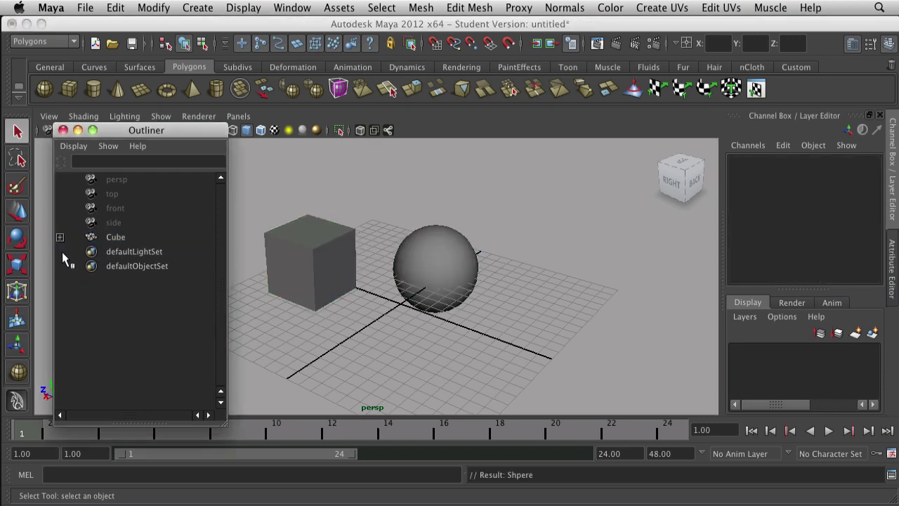
# Expand Cube in the Outliner to reveal its child Shpere.
pyautogui.click(60, 238)
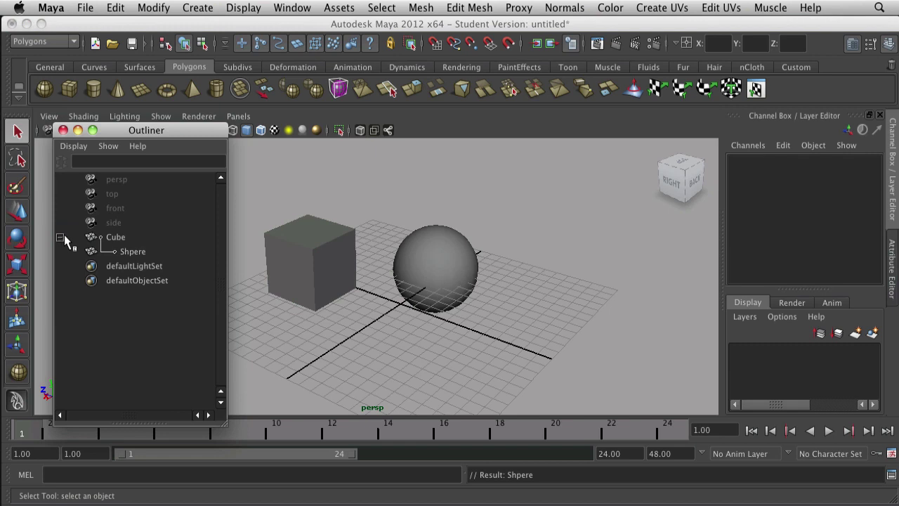
pyautogui.click(106, 251)
pyautogui.click(116, 238)
pyautogui.click(125, 251)
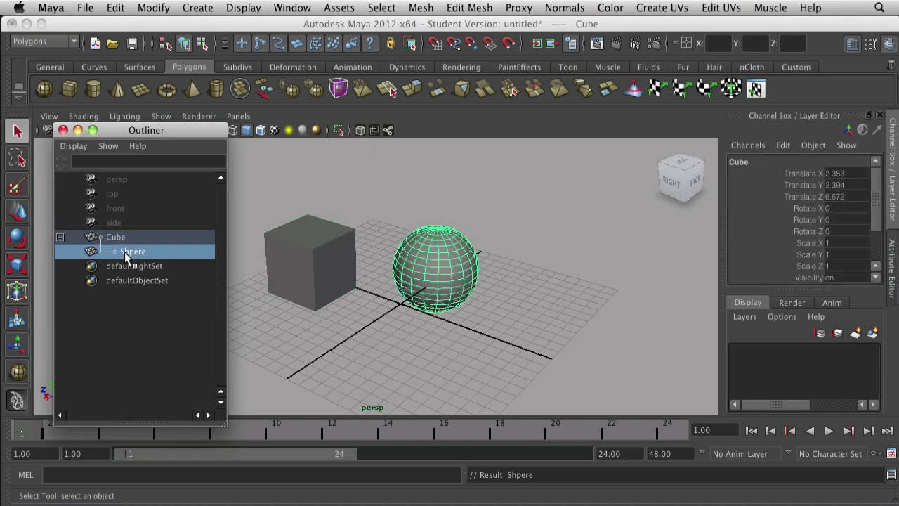
pyautogui.click(126, 241)
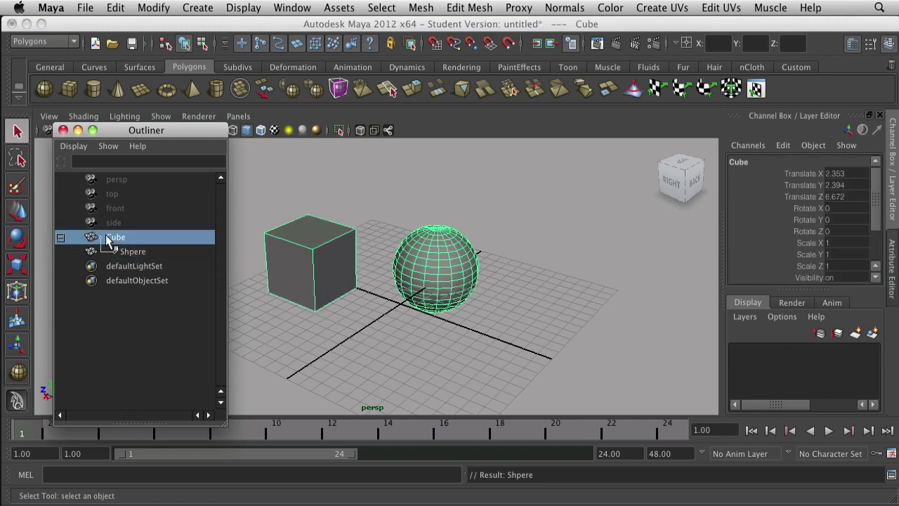
pyautogui.click(137, 253)
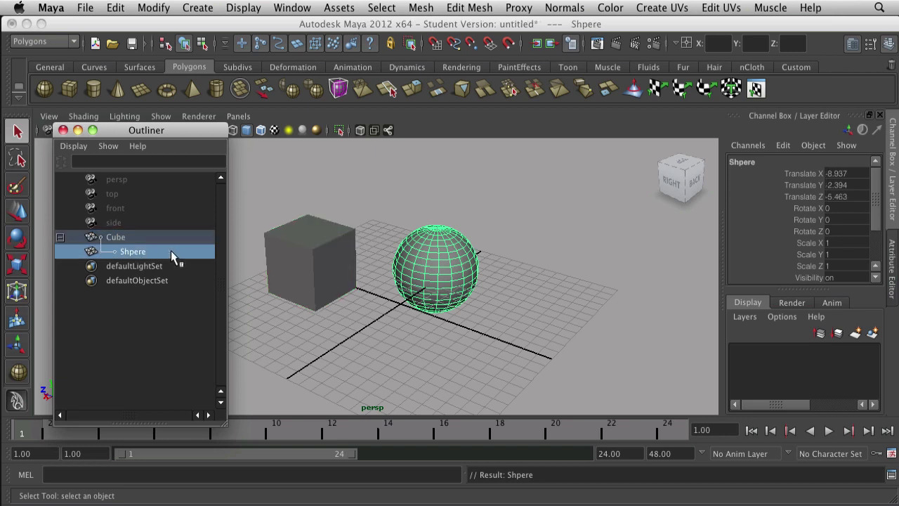
# Move the cube to confirm Shpere follows it, move the sphere on its own, then orbit the view.
pyautogui.click(306, 256)
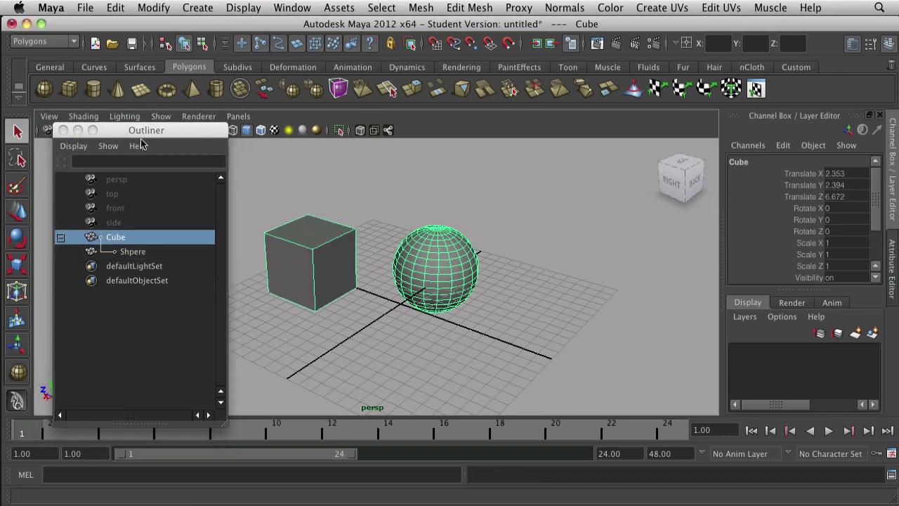
pyautogui.press('w')
pyautogui.moveTo(311, 259); pyautogui.dragTo(349, 218)
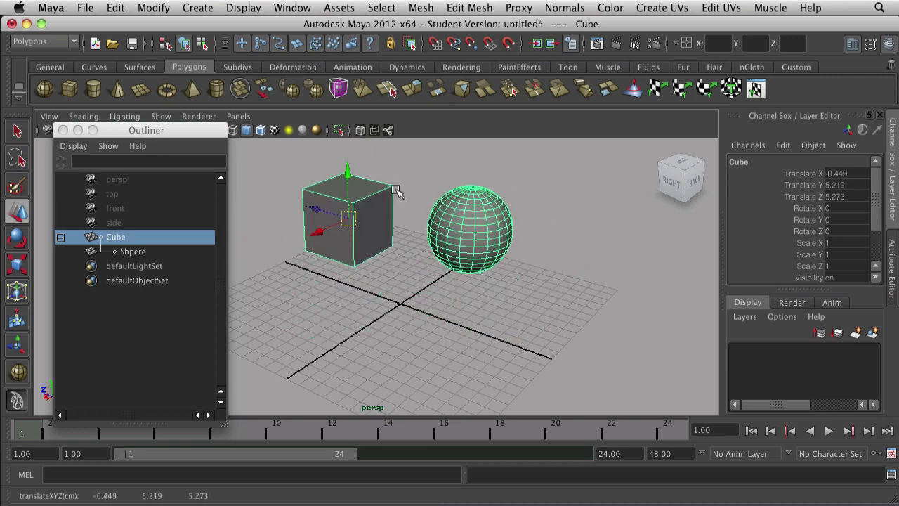
pyautogui.moveTo(367, 227); pyautogui.dragTo(306, 282)
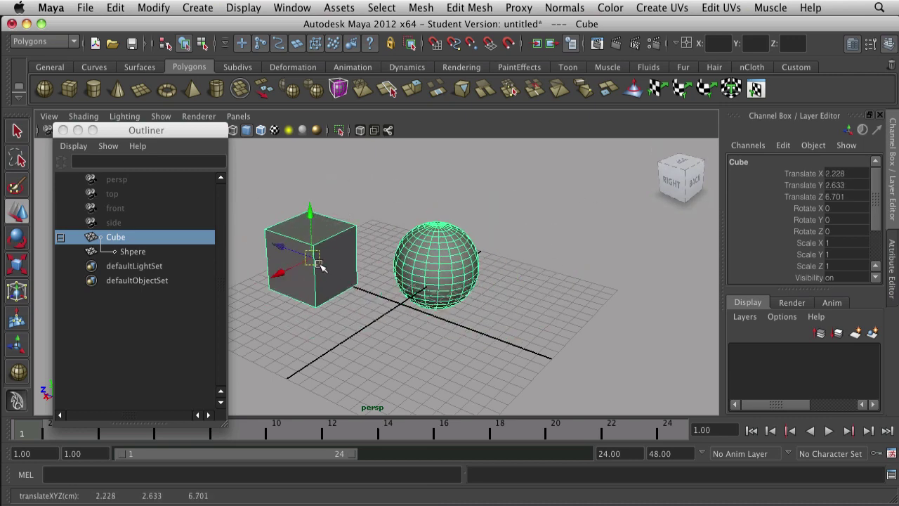
pyautogui.click(370, 330)
pyautogui.click(425, 269)
pyautogui.moveTo(430, 266)
pyautogui.mouseDown()
pyautogui.moveTo(429, 239)
pyautogui.moveTo(449, 248)
pyautogui.mouseUp()
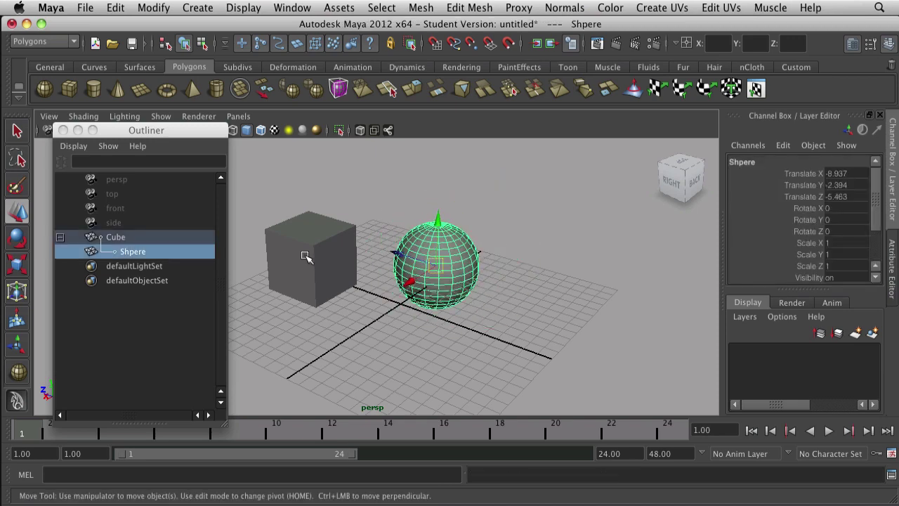
pyautogui.click(316, 254)
pyautogui.moveTo(314, 263)
pyautogui.mouseDown()
pyautogui.moveTo(304, 270)
pyautogui.moveTo(340, 260)
pyautogui.mouseUp()
pyautogui.click(374, 287)
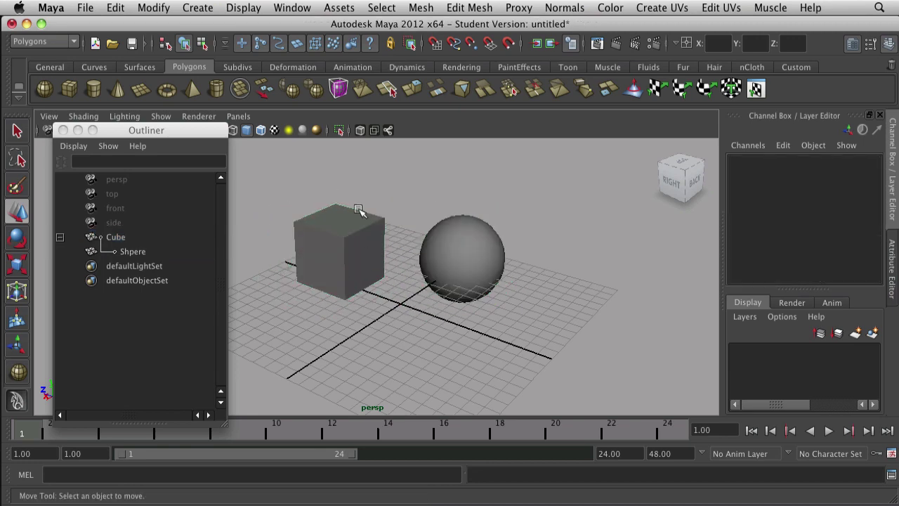
pyautogui.moveTo(387, 304)
pyautogui.keyDown('alt'); pyautogui.mouseDown()
pyautogui.moveTo(364, 302)
pyautogui.moveTo(428, 302)
pyautogui.mouseUp(); pyautogui.keyUp('alt')
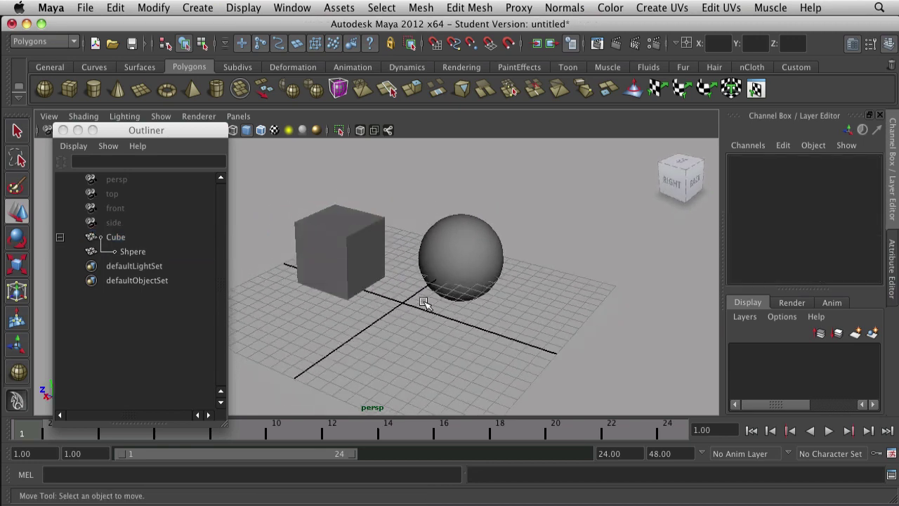
# Draw a polygon cone right of the sphere and parent it under Cube with P.
pyautogui.click(116, 88)
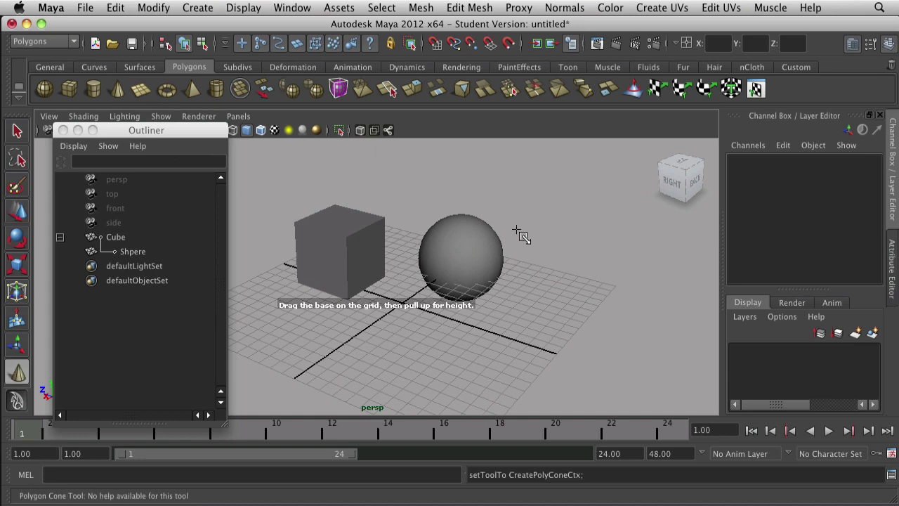
pyautogui.moveTo(563, 260)
pyautogui.mouseDown()
pyautogui.moveTo(570, 278)
pyautogui.moveTo(580, 199)
pyautogui.mouseUp()
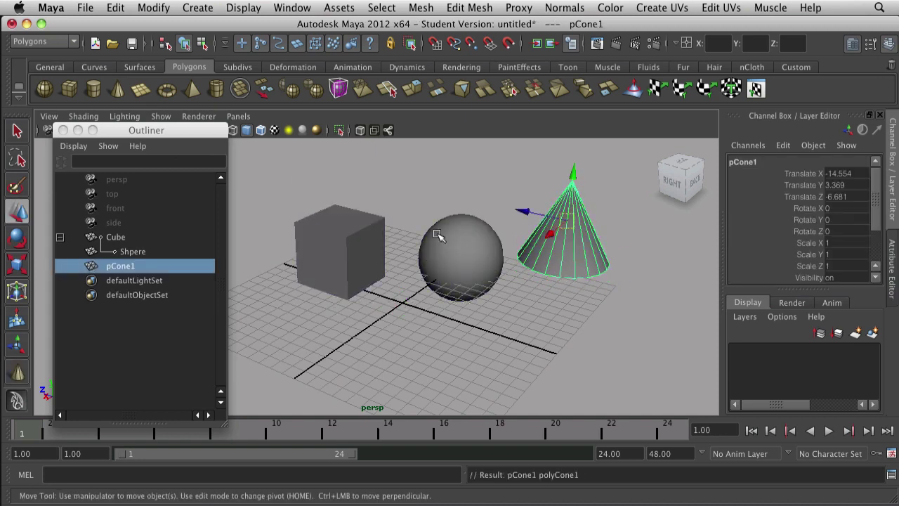
pyautogui.keyDown('shift'); pyautogui.click(342, 237); pyautogui.keyUp('shift')
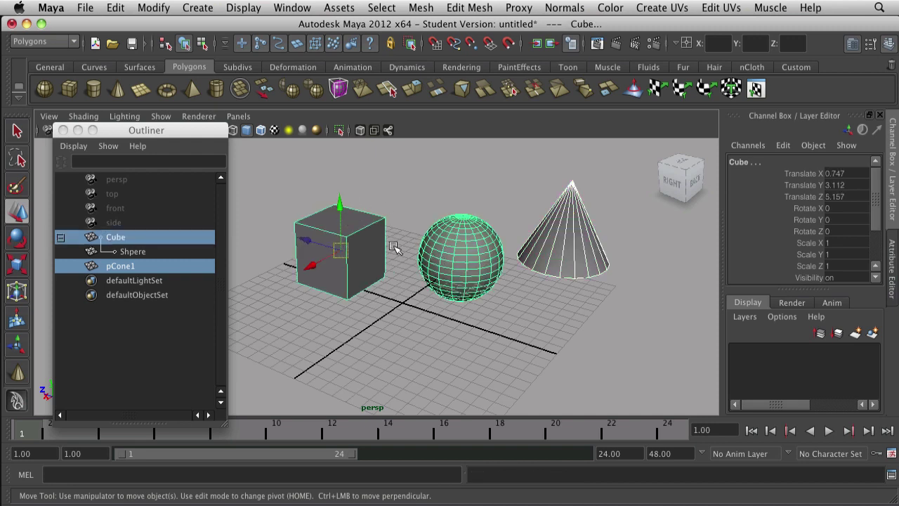
pyautogui.press('p')
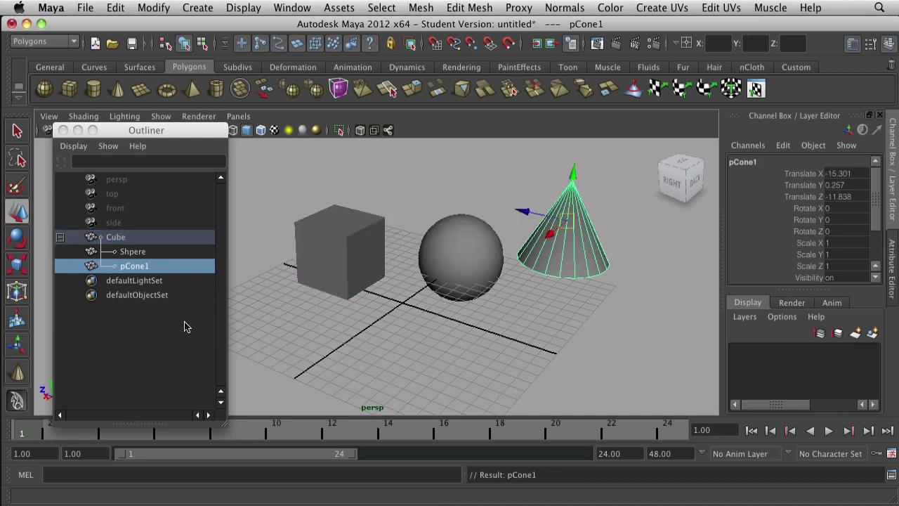
pyautogui.click(115, 237)
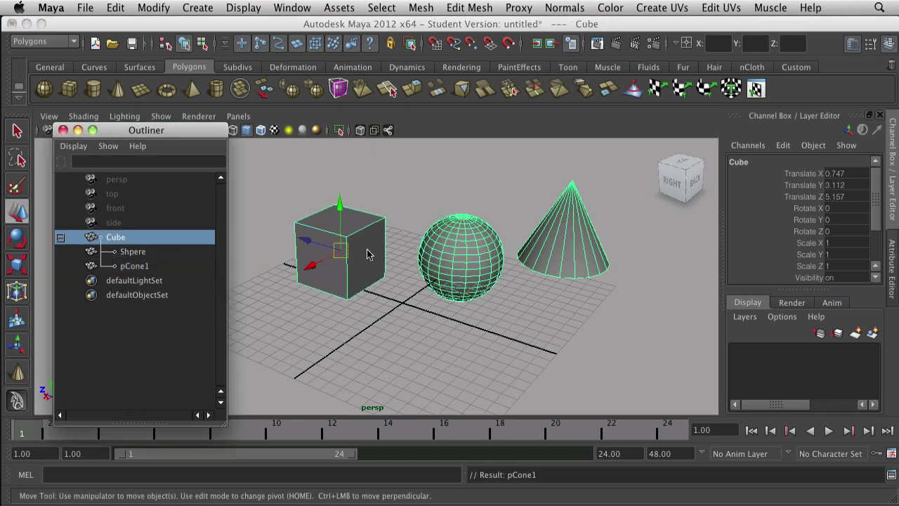
# Reposition the Cube hierarchy, nudge the sphere, and raise the cone above the grid.
pyautogui.moveTo(342, 252); pyautogui.dragTo(320, 254)
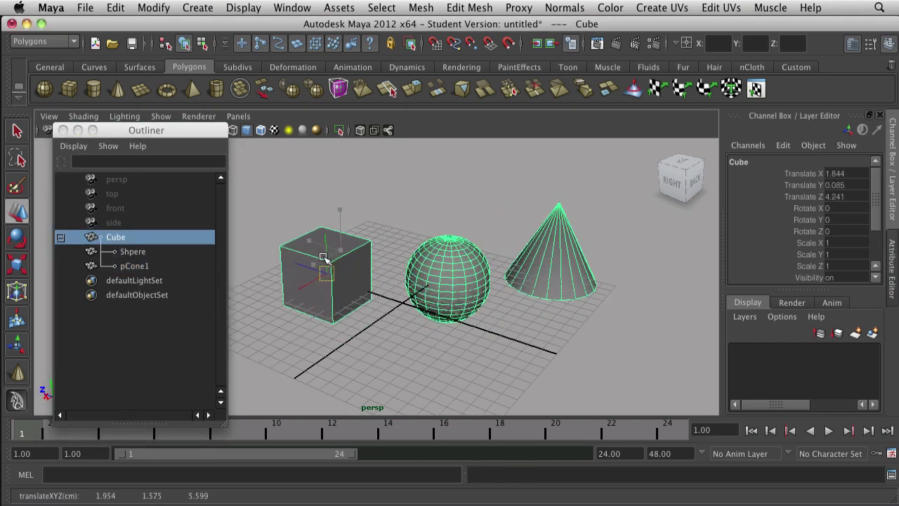
pyautogui.click(481, 318)
pyautogui.click(548, 245)
pyautogui.click(443, 263)
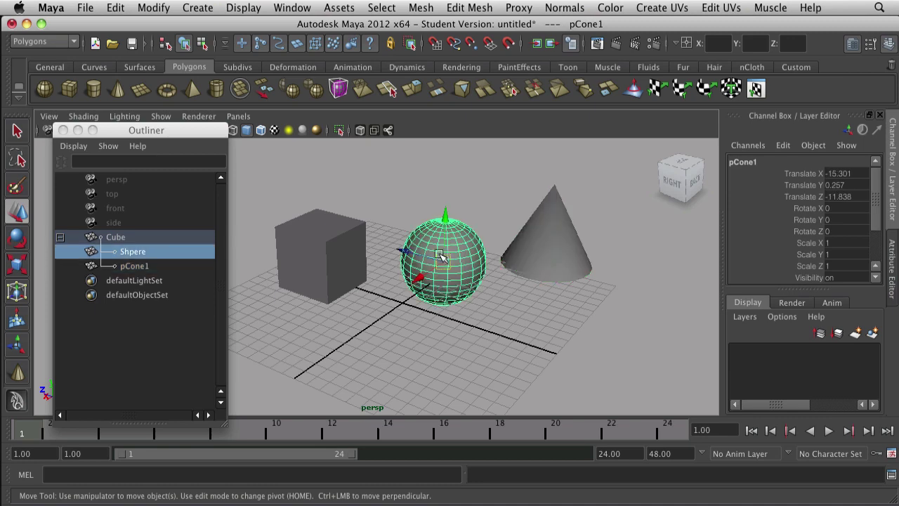
pyautogui.moveTo(445, 265); pyautogui.dragTo(431, 267)
pyautogui.click(552, 250)
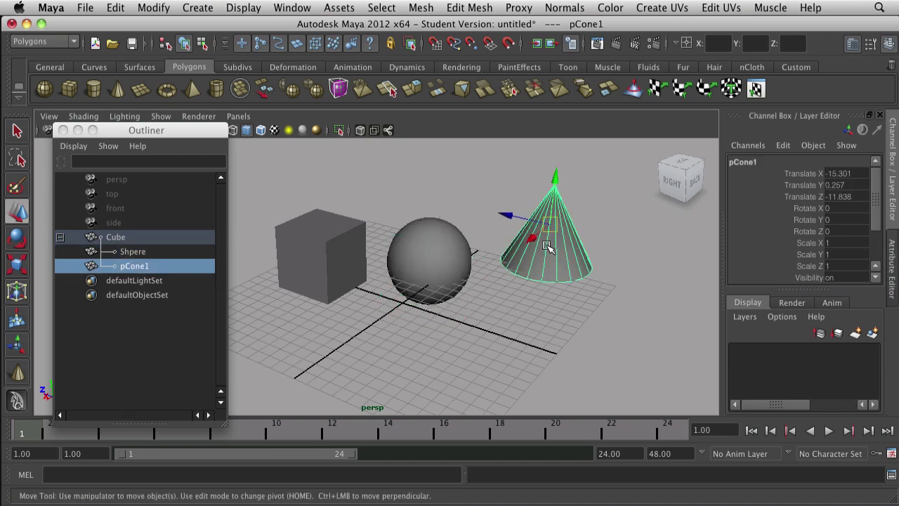
pyautogui.moveTo(554, 227)
pyautogui.mouseDown()
pyautogui.moveTo(570, 251)
pyautogui.moveTo(564, 201)
pyautogui.mouseUp()
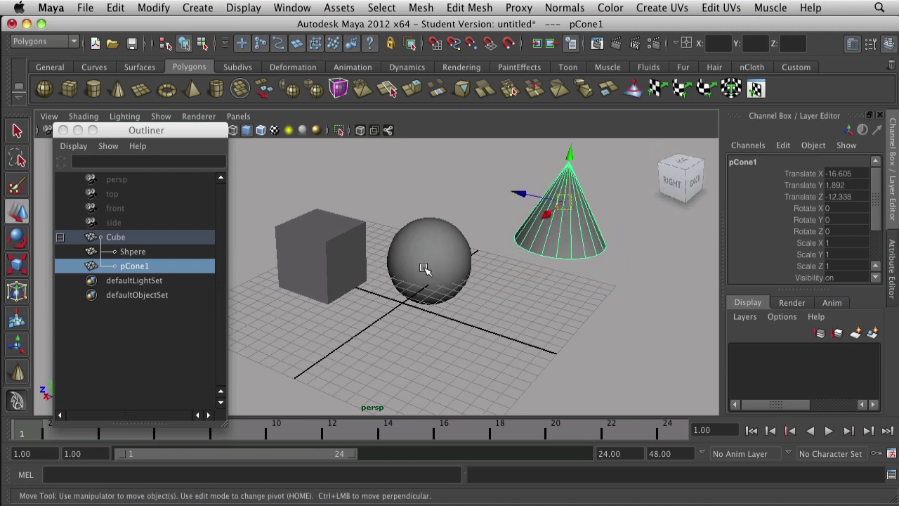
pyautogui.moveTo(424, 269)
pyautogui.mouseDown()
pyautogui.moveTo(441, 293)
pyautogui.moveTo(432, 277)
pyautogui.mouseUp()
# Try rotating the Cube hierarchy with the Rotate tool and undo both rotations.
pyautogui.click(344, 264)
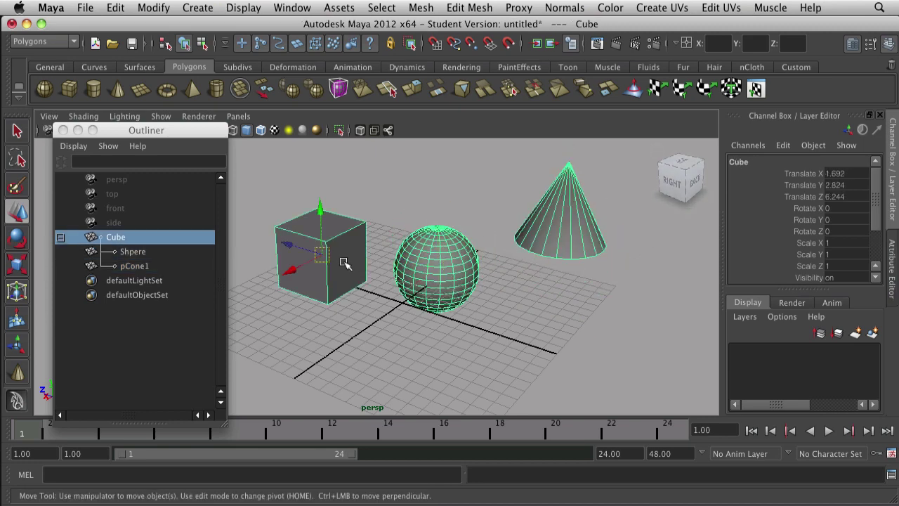
pyautogui.press('r')
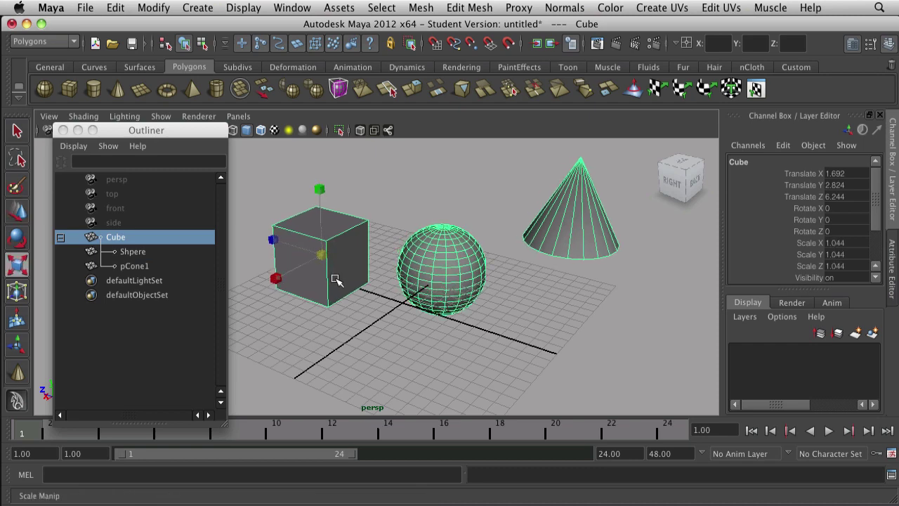
pyautogui.press('e')
pyautogui.moveTo(322, 262)
pyautogui.mouseDown()
pyautogui.moveTo(321, 227)
pyautogui.moveTo(368, 295)
pyautogui.moveTo(330, 207)
pyautogui.moveTo(288, 289)
pyautogui.mouseUp()
pyautogui.hotkey('ctrl', 'z')
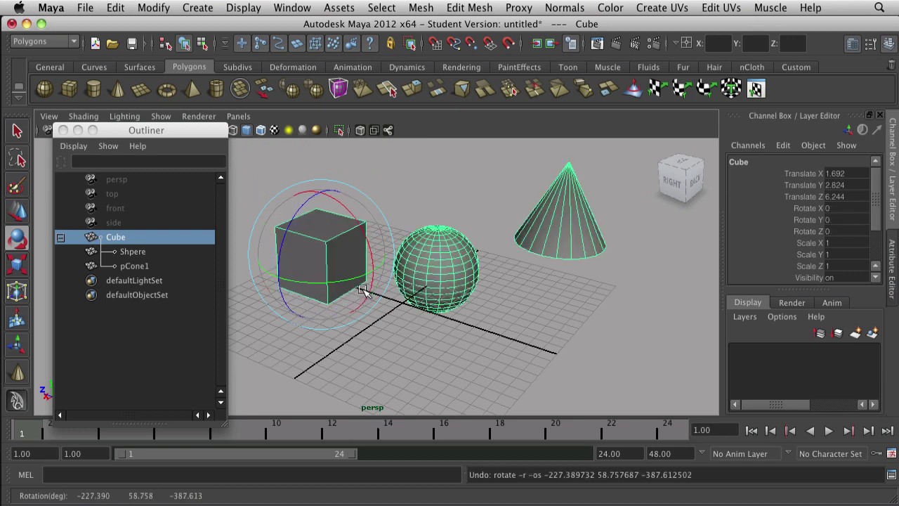
pyautogui.moveTo(367, 280); pyautogui.dragTo(339, 296)
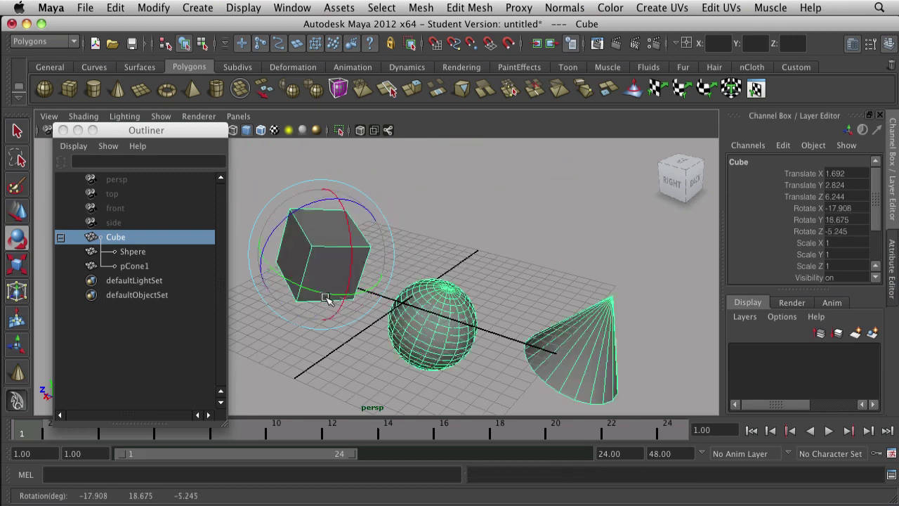
pyautogui.hotkey('ctrl', 'z')
# Rename pCone1 to 'Cone' and parent it under Shpere.
pyautogui.click(536, 224)
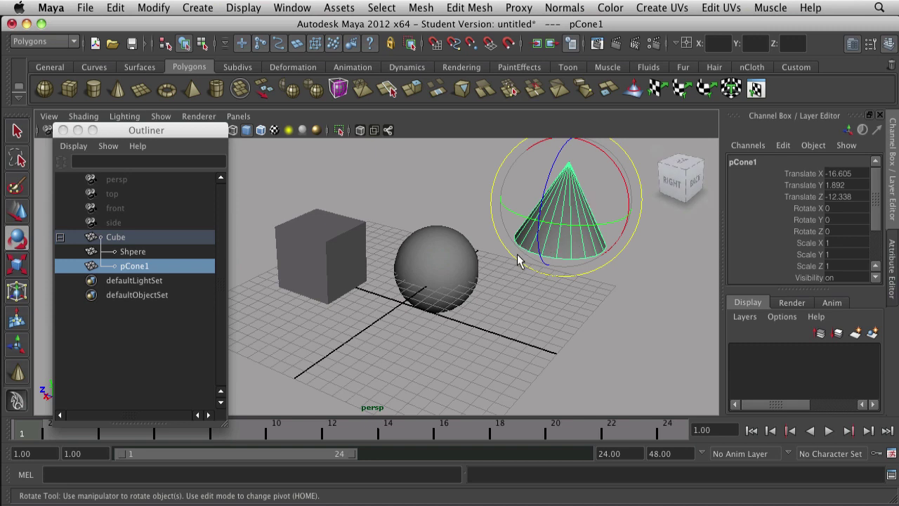
pyautogui.doubleClick(145, 266)
pyautogui.write('Co')
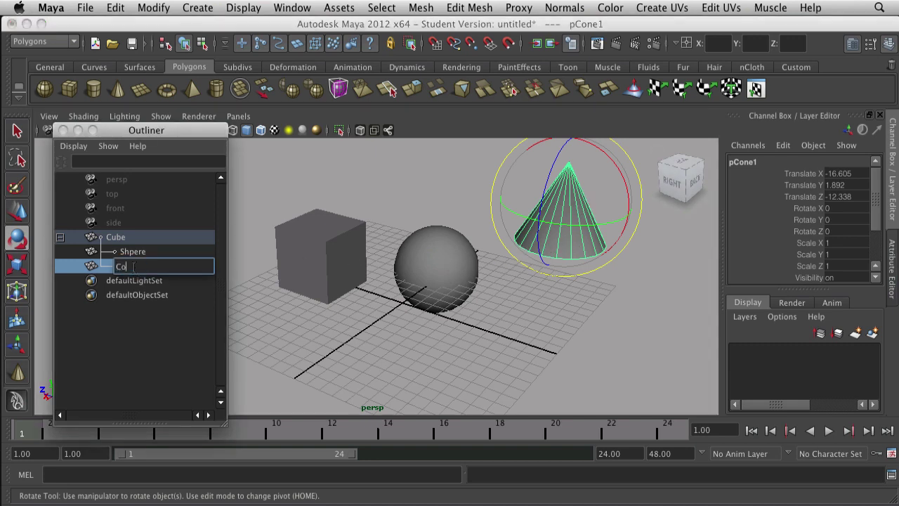
pyautogui.write('ne')
pyautogui.press('Return')
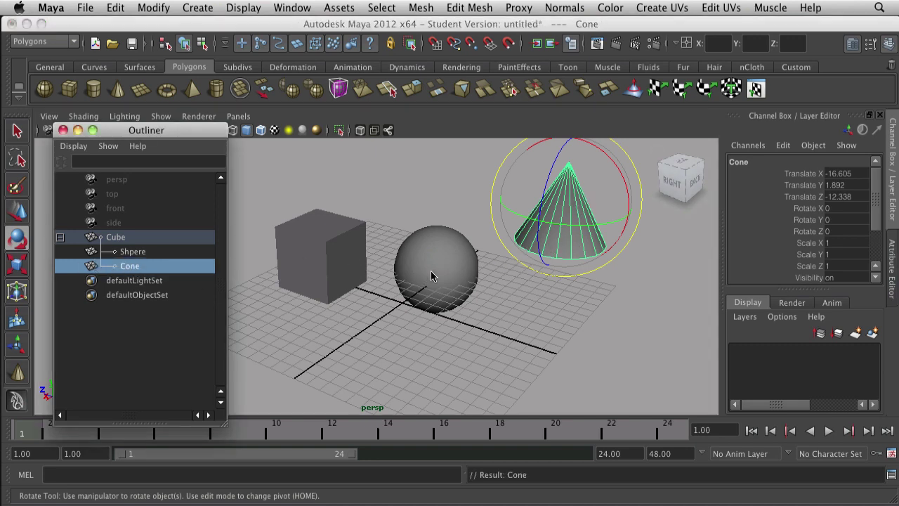
pyautogui.keyDown('shift'); pyautogui.click(443, 267); pyautogui.keyUp('shift')
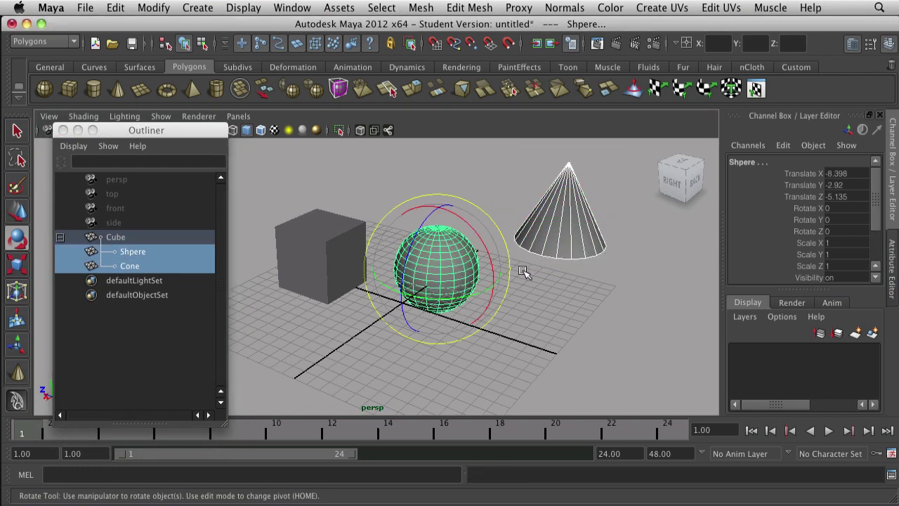
pyautogui.press('p')
pyautogui.press('w')
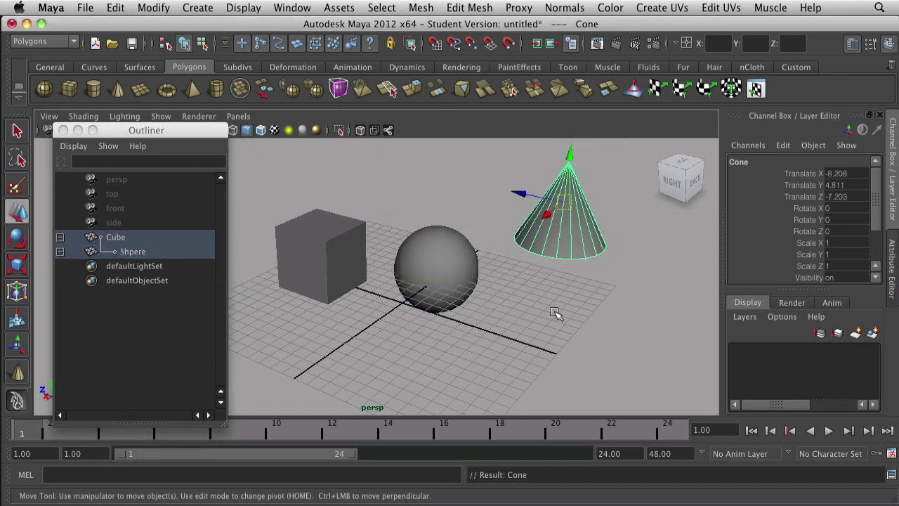
pyautogui.click(253, 264)
# Move the sphere with its child cone, shift the cone down-right separately, and raise the sphere.
pyautogui.click(191, 253)
pyautogui.moveTo(435, 265); pyautogui.dragTo(443, 265)
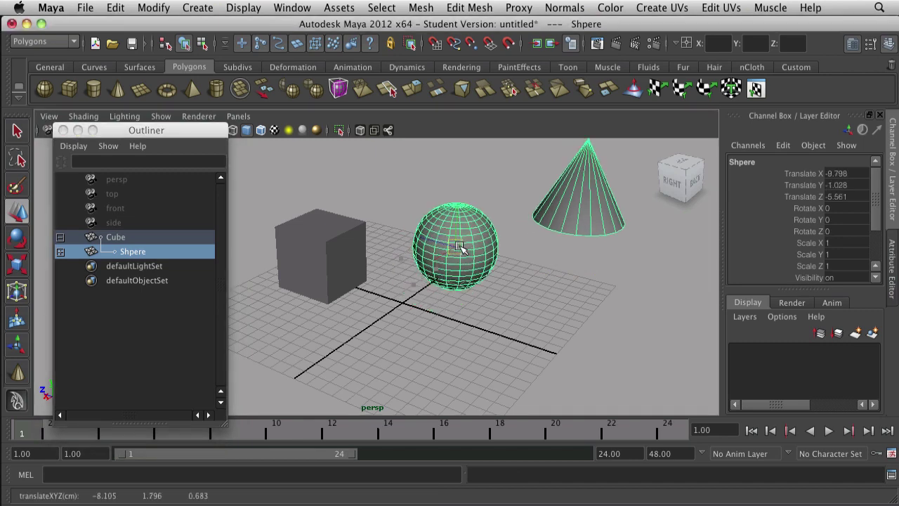
pyautogui.click(536, 286)
pyautogui.click(582, 195)
pyautogui.moveTo(589, 232); pyautogui.dragTo(614, 278)
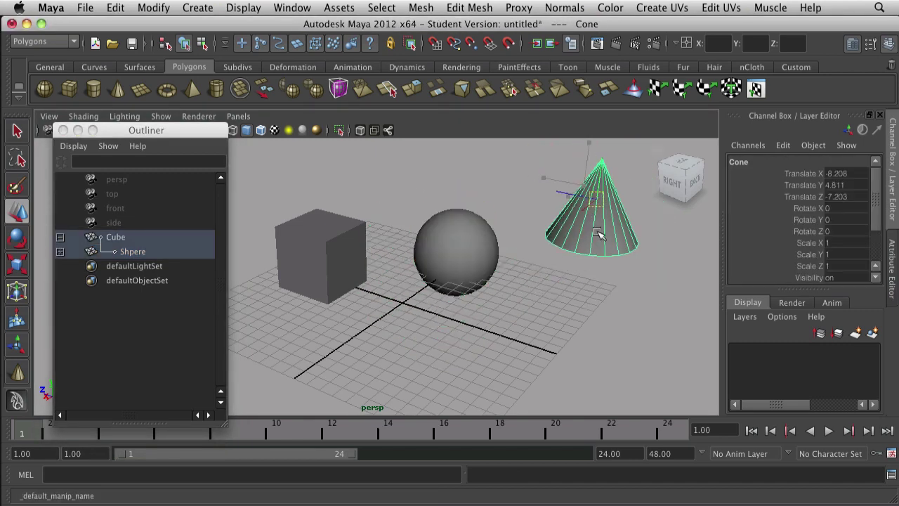
pyautogui.click(464, 256)
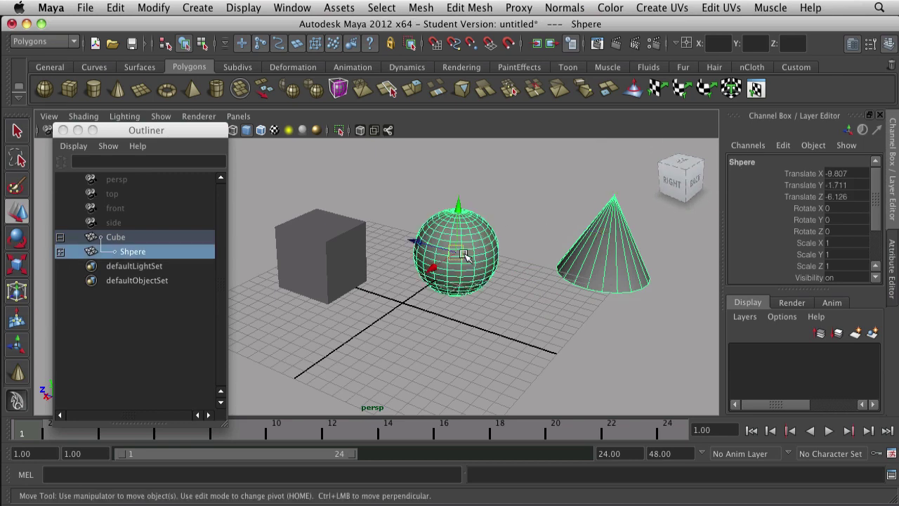
pyautogui.moveTo(463, 257)
pyautogui.mouseDown()
pyautogui.moveTo(466, 222)
pyautogui.moveTo(494, 245)
pyautogui.mouseUp()
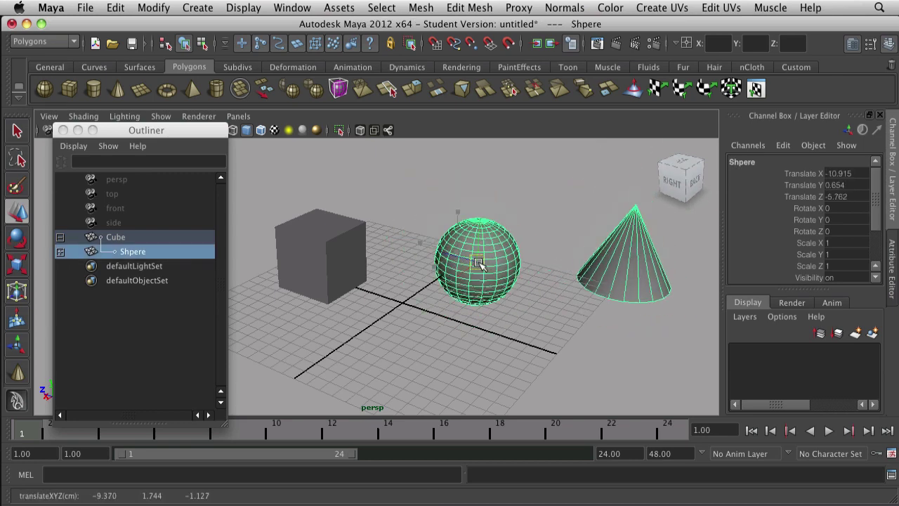
pyautogui.moveTo(526, 307)
pyautogui.keyDown('alt'); pyautogui.mouseDown()
pyautogui.moveTo(439, 317)
pyautogui.moveTo(490, 311)
pyautogui.mouseUp(); pyautogui.keyUp('alt')
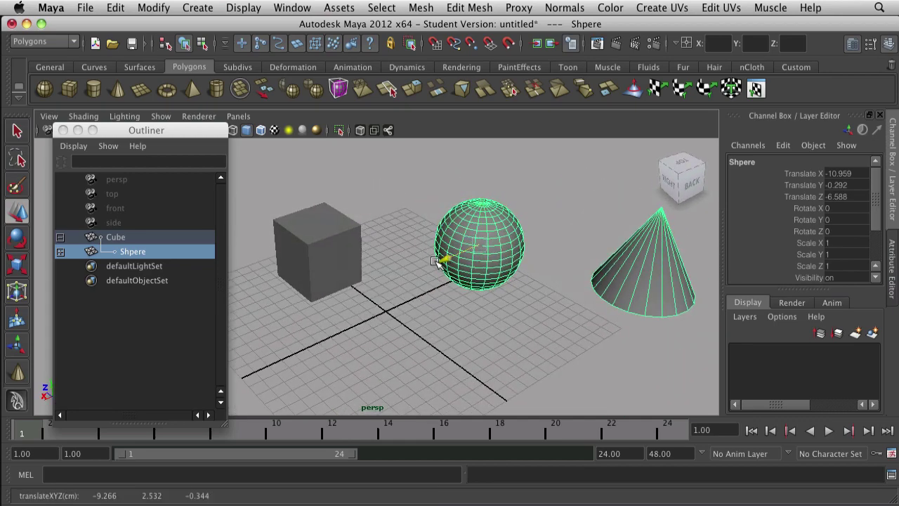
# Shift the sphere left, nudge the whole Cube hierarchy, then slide the sphere and cone right.
pyautogui.moveTo(498, 236); pyautogui.dragTo(404, 277)
pyautogui.click(559, 290)
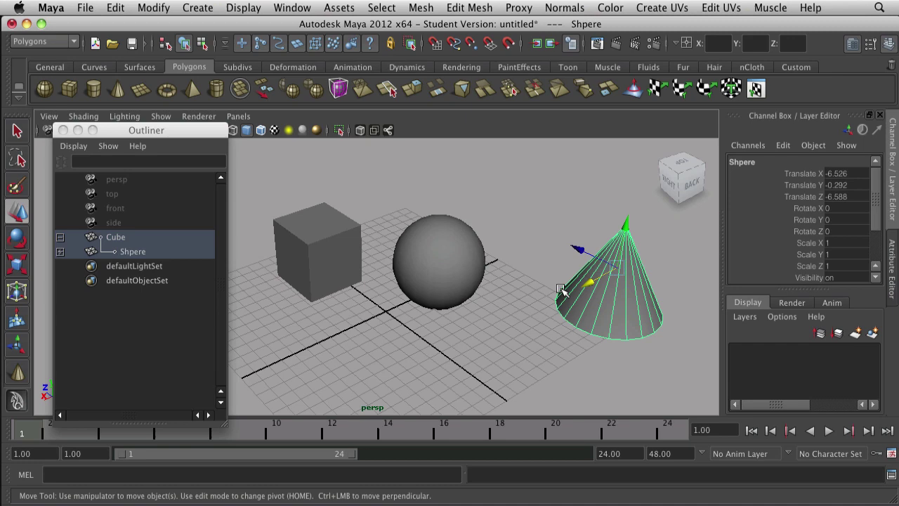
pyautogui.click(336, 258)
pyautogui.moveTo(324, 250); pyautogui.dragTo(326, 246)
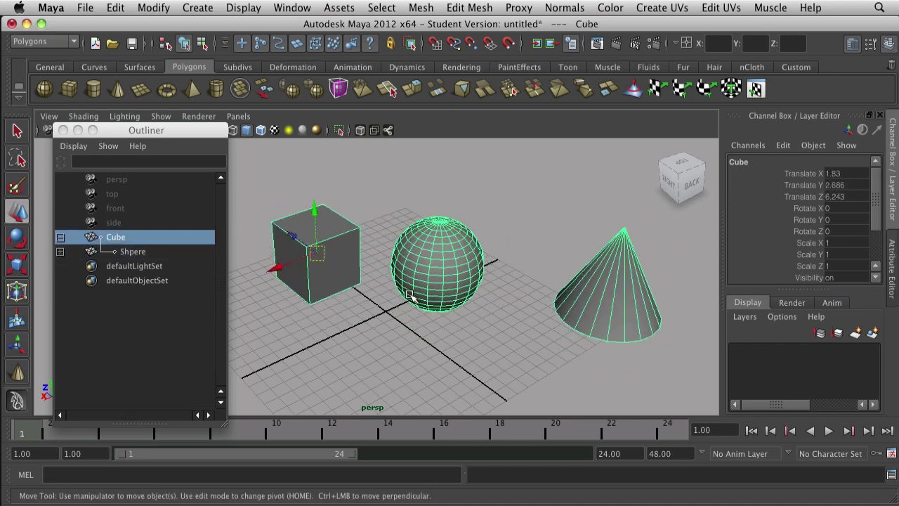
pyautogui.click(450, 260)
pyautogui.moveTo(435, 266); pyautogui.dragTo(490, 272)
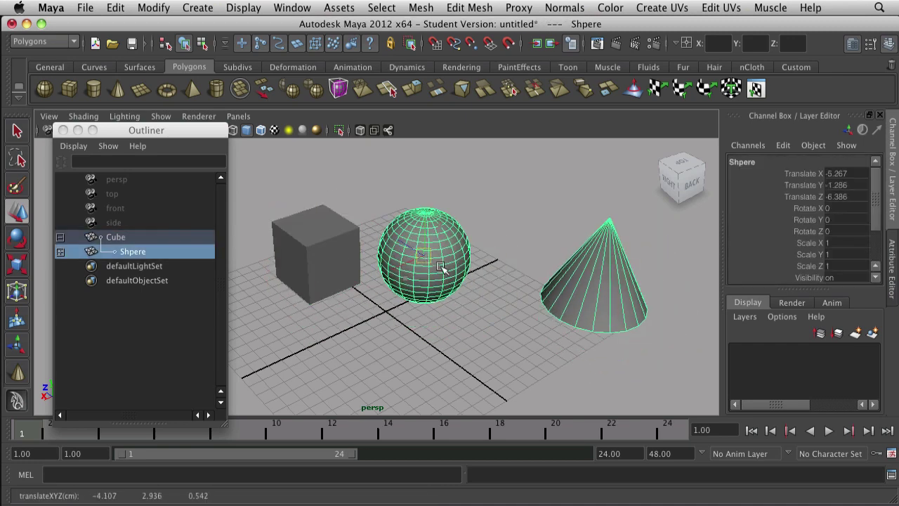
pyautogui.scroll(-3, 487, 325)
# Draw a small polygon torus on the grid in front of the cube and sphere.
pyautogui.click(488, 327)
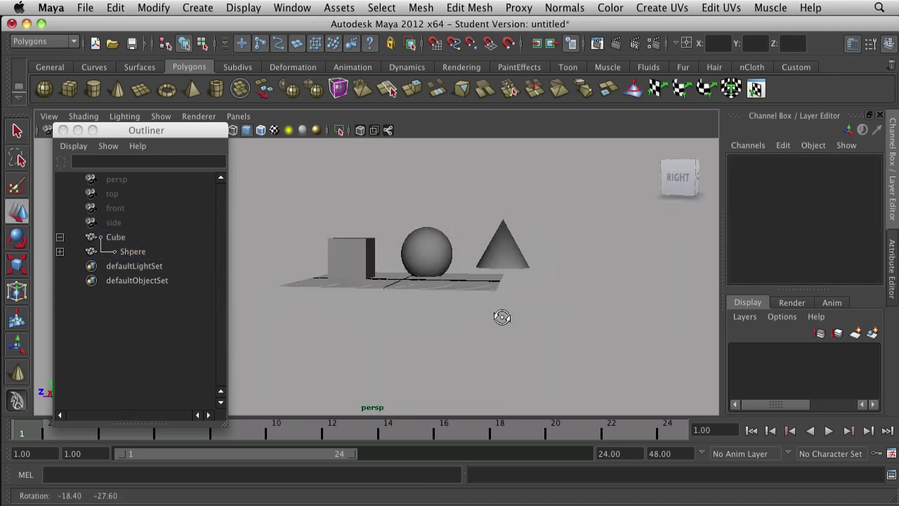
pyautogui.keyDown('alt'); pyautogui.moveTo(502, 315); pyautogui.dragTo(438, 344); pyautogui.keyUp('alt')
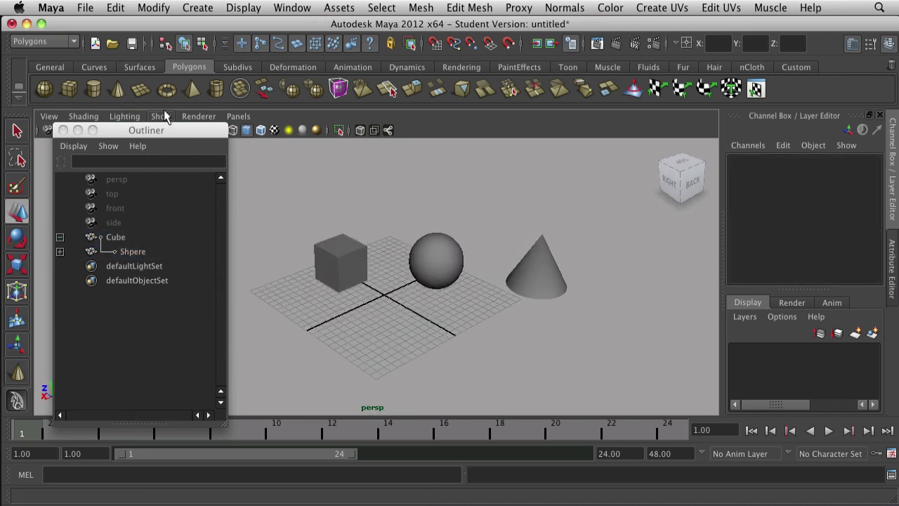
pyautogui.click(165, 95)
pyautogui.moveTo(391, 316); pyautogui.dragTo(443, 321)
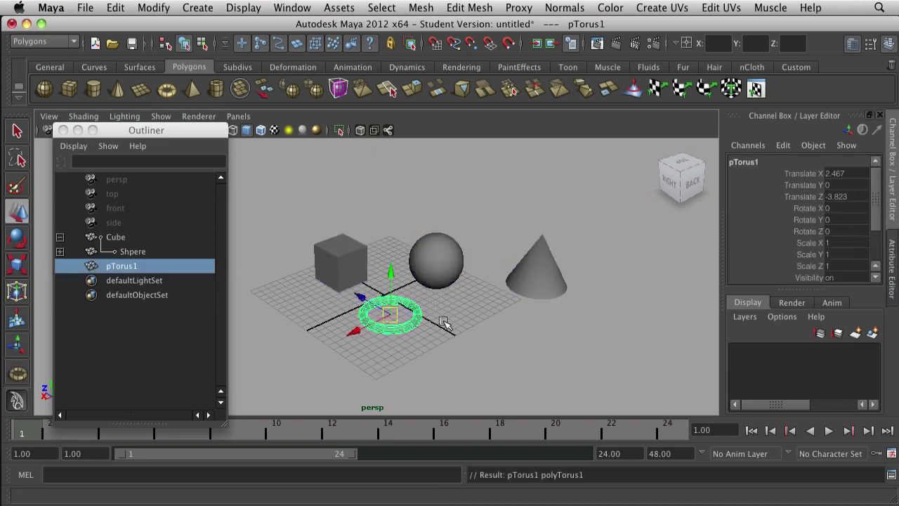
# Rename pTorus1 to 'Torrus' and open the Attribute Editor showing its lambert1 material.
pyautogui.press('w')
pyautogui.doubleClick(110, 268)
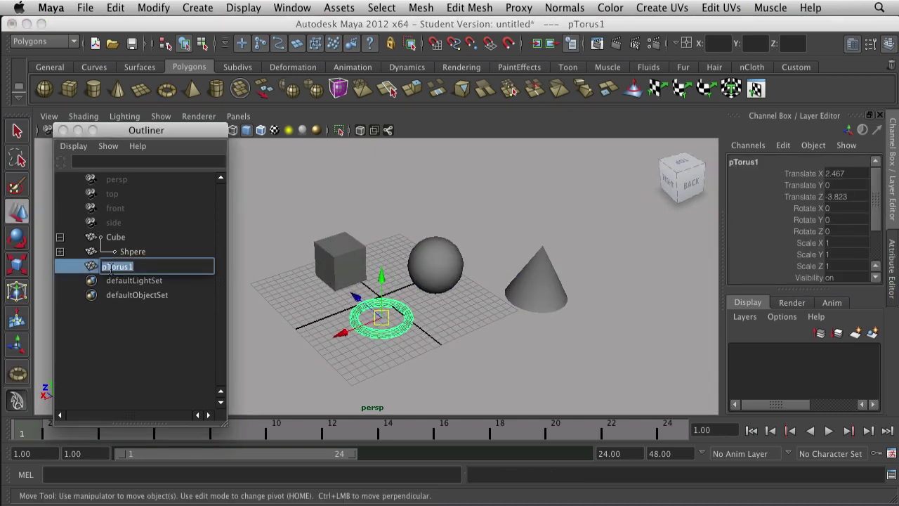
pyautogui.write('Torrus')
pyautogui.press('Return')
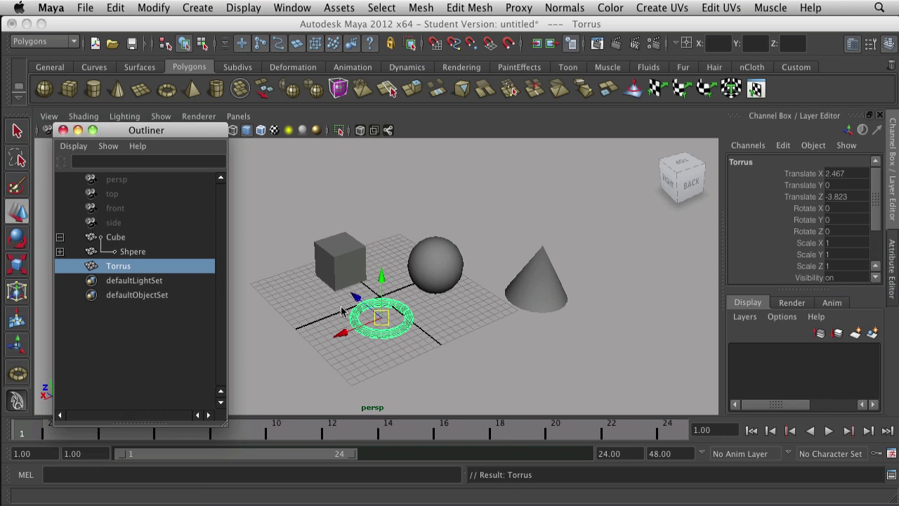
pyautogui.click(362, 326)
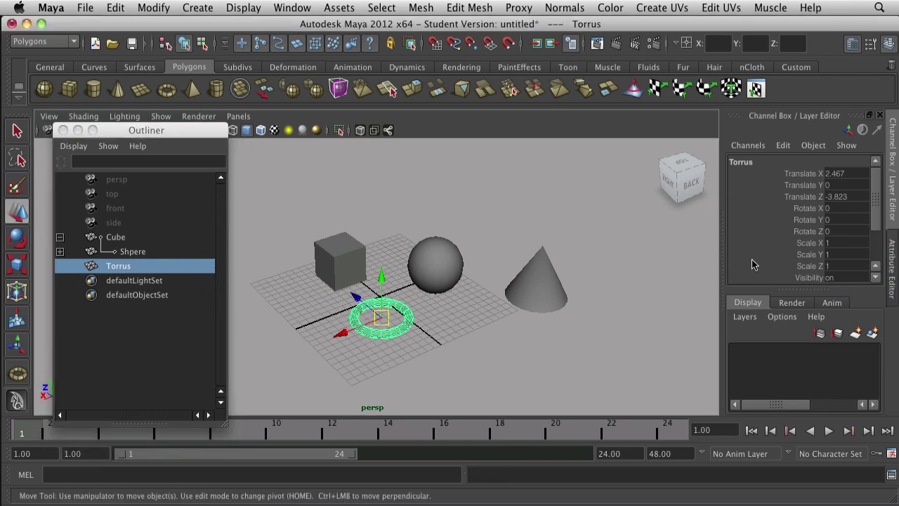
pyautogui.hotkey('ctrl', 'a')
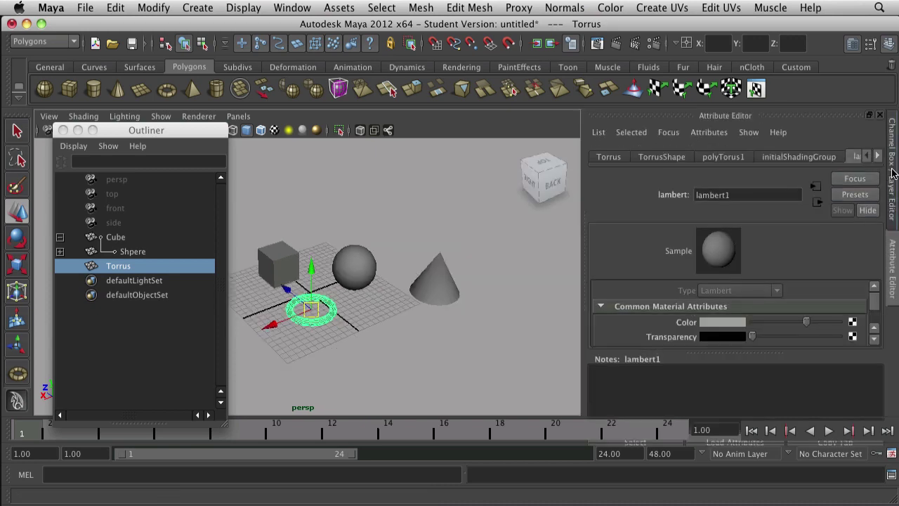
# Expand polyTorus1 under INPUTS in the Channel Box and select its Radius attribute.
pyautogui.click(893, 173)
pyautogui.scroll(-2, 861, 211)
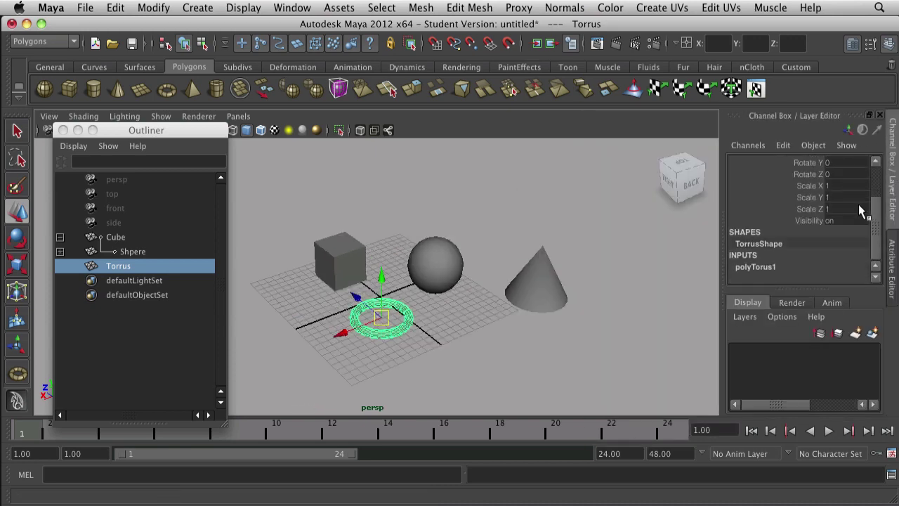
pyautogui.click(756, 244)
pyautogui.click(751, 257)
pyautogui.click(754, 266)
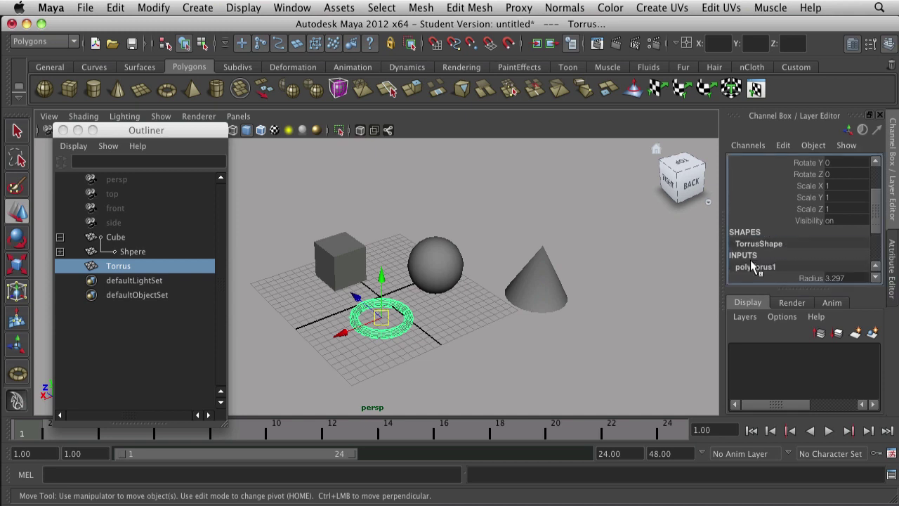
pyautogui.scroll(-3, 758, 267)
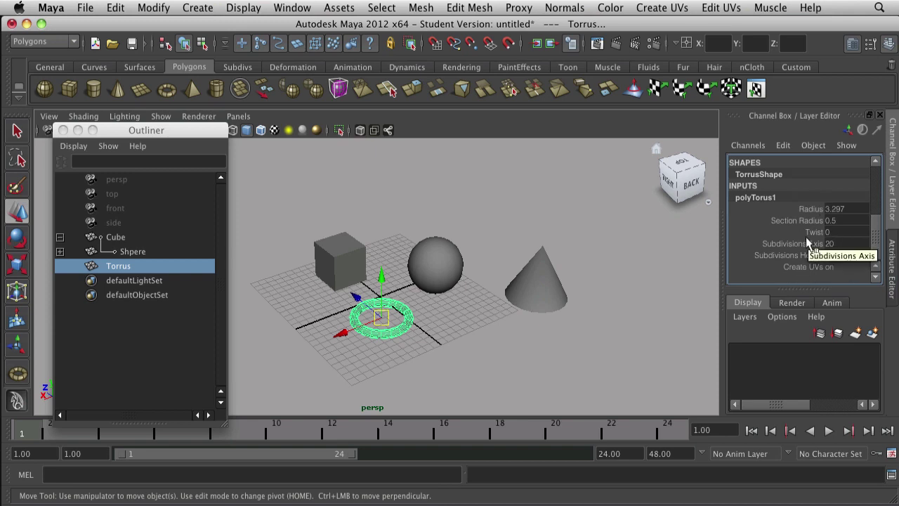
pyautogui.click(818, 209)
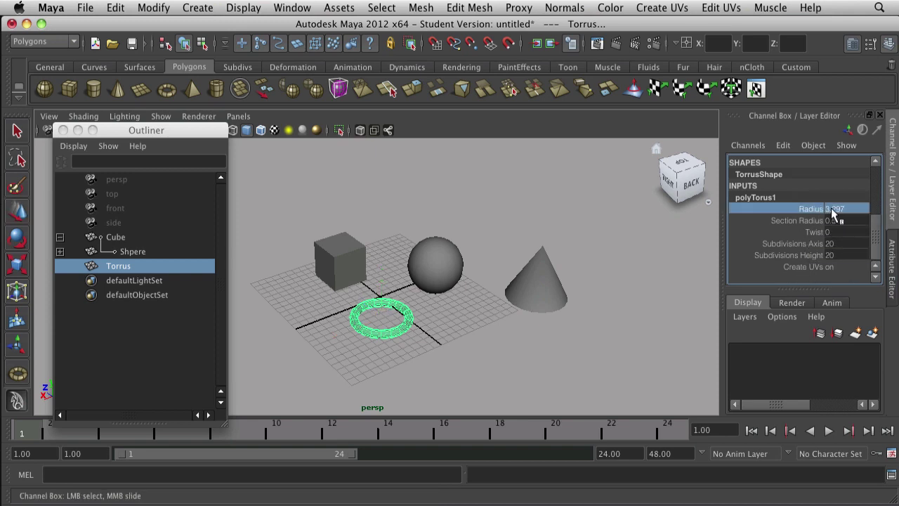
pyautogui.scroll(-3, 561, 309)
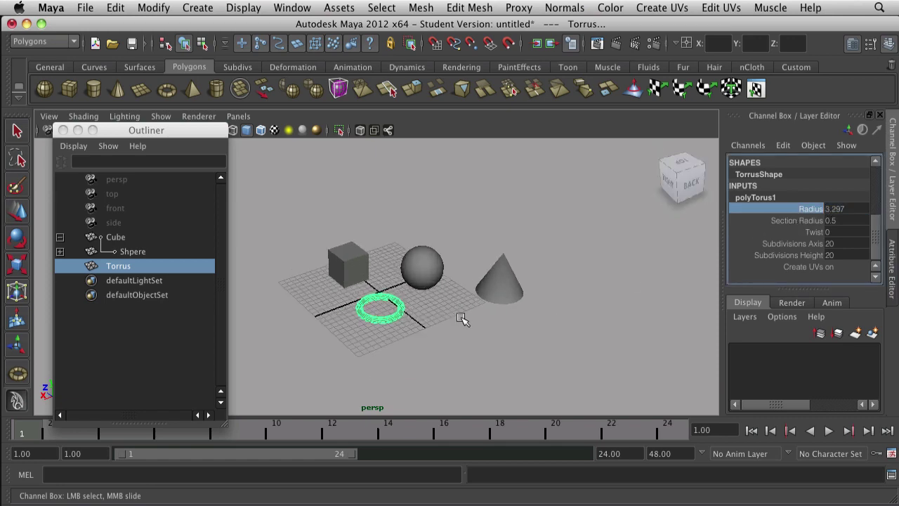
pyautogui.scroll(1, 462, 316)
pyautogui.scroll(3, 482, 317)
pyautogui.scroll(-2, 482, 317)
pyautogui.scroll(-1, 517, 318)
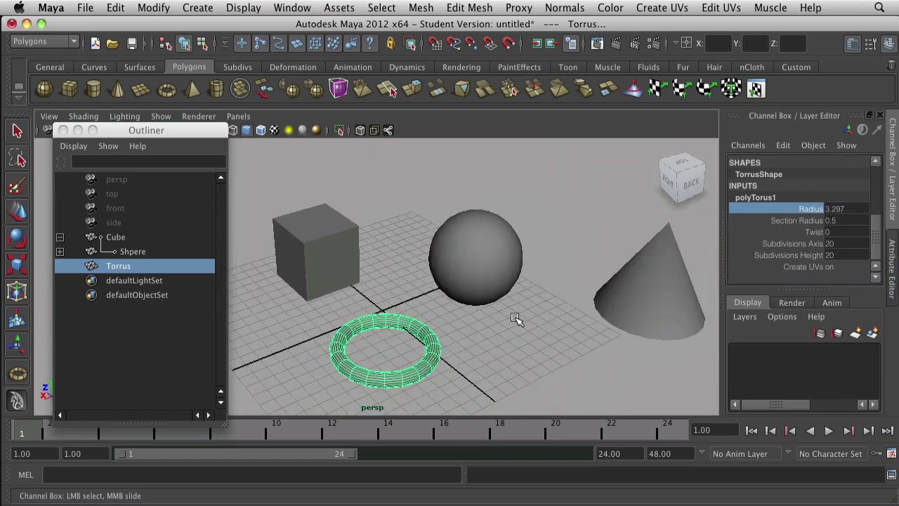
pyautogui.moveTo(517, 318); pyautogui.dragTo(546, 314, button='middle')
pyautogui.scroll(3, 519, 316)
pyautogui.scroll(-3, 515, 316)
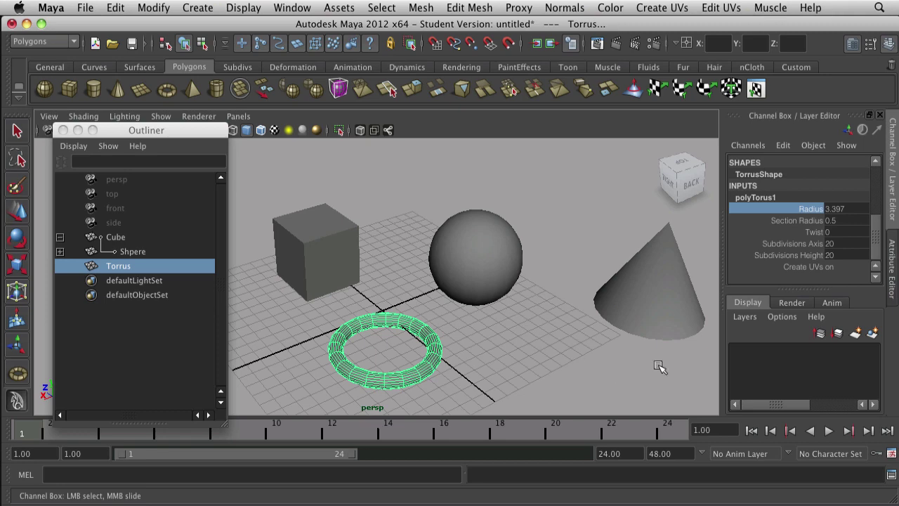
pyautogui.moveTo(600, 347)
pyautogui.keyDown('alt'); pyautogui.mouseDown()
pyautogui.moveTo(582, 345)
pyautogui.moveTo(584, 331)
pyautogui.mouseUp(); pyautogui.keyUp('alt')
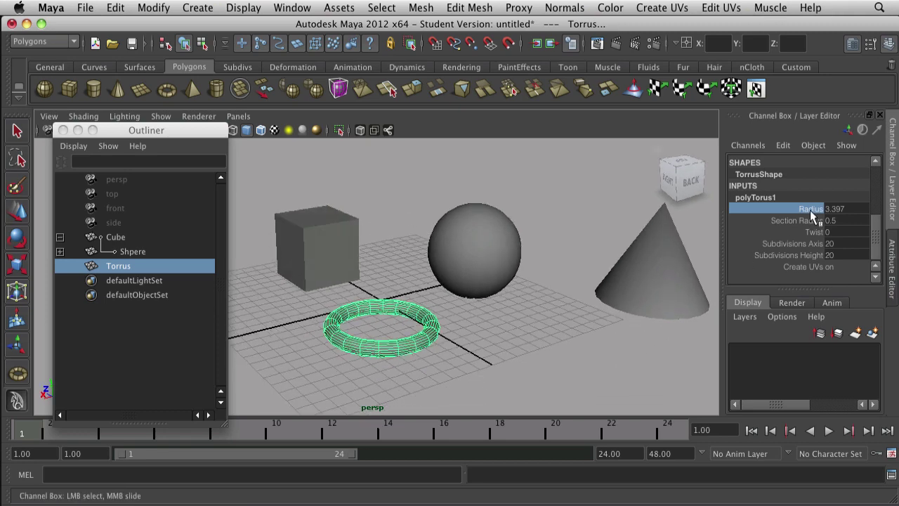
# Set the torus Radius to 5 and Section Radius to 2, undoing a trial Section Radius of 5.
pyautogui.doubleClick(835, 209)
pyautogui.write('5')
pyautogui.press('Return')
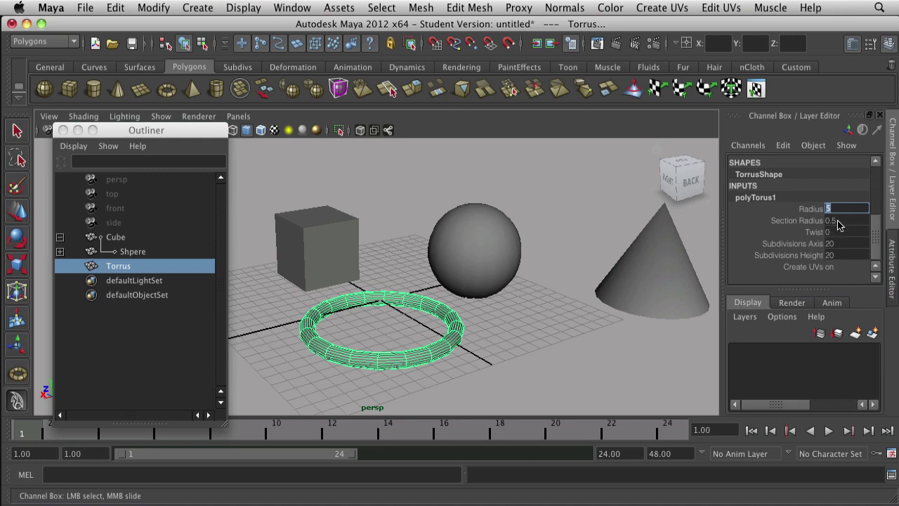
pyautogui.click(838, 222)
pyautogui.write('5')
pyautogui.press('Return')
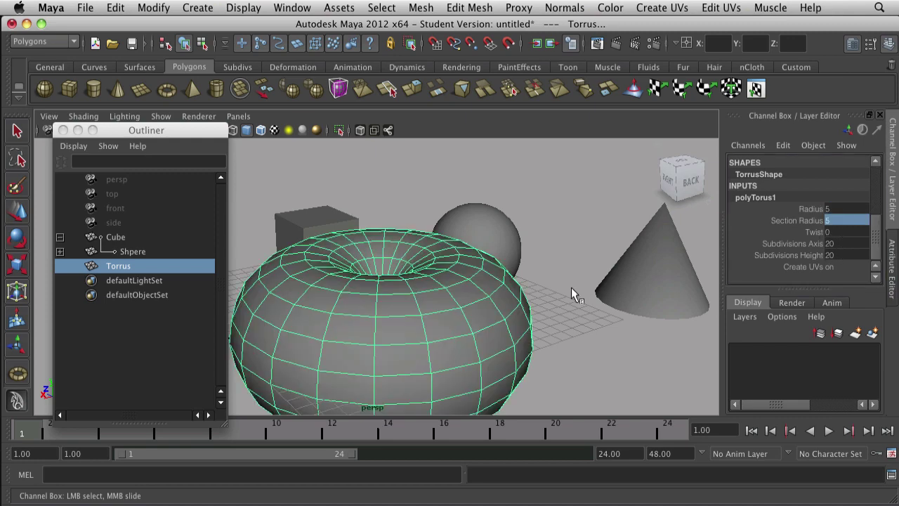
pyautogui.hotkey('ctrl', 'z')
pyautogui.click(849, 220)
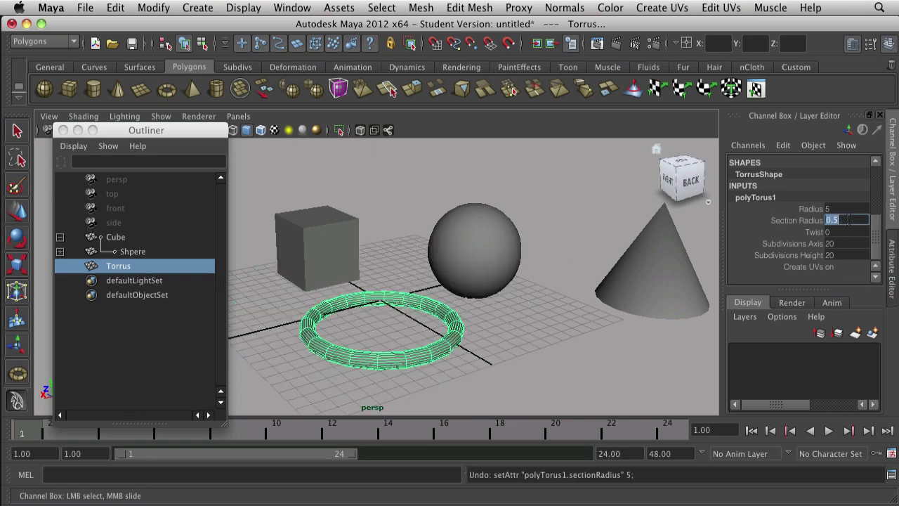
pyautogui.write('2')
pyautogui.press('Return')
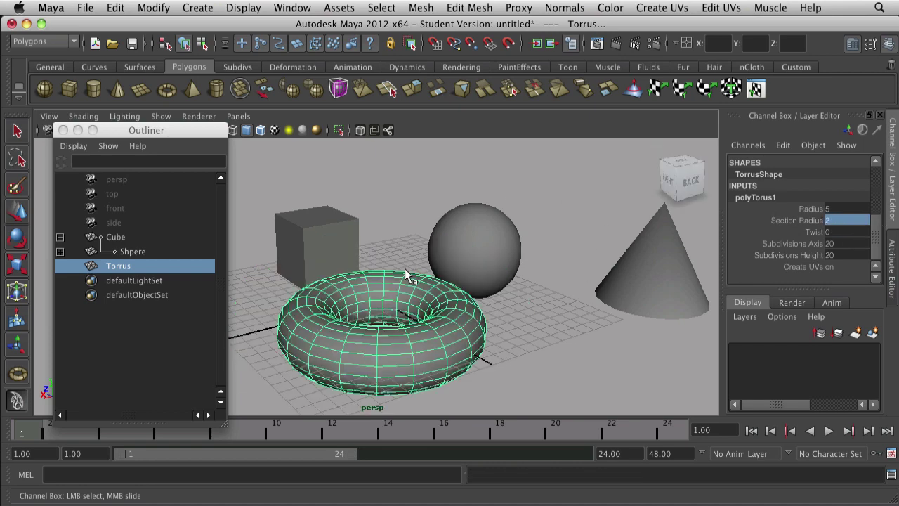
pyautogui.keyDown('alt'); pyautogui.moveTo(559, 338); pyautogui.dragTo(501, 317, button='right'); pyautogui.keyUp('alt')
pyautogui.keyDown('alt'); pyautogui.moveTo(501, 317); pyautogui.dragTo(437, 345); pyautogui.keyUp('alt')
# Scale Torrus down to 0.664 and move it forward to Z -14.049.
pyautogui.press('w')
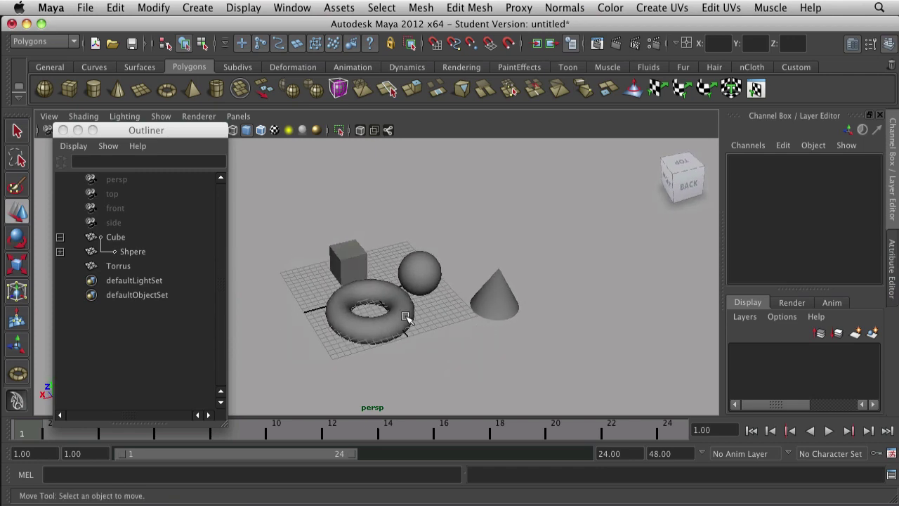
pyautogui.click(409, 318)
pyautogui.press('e')
pyautogui.press('r')
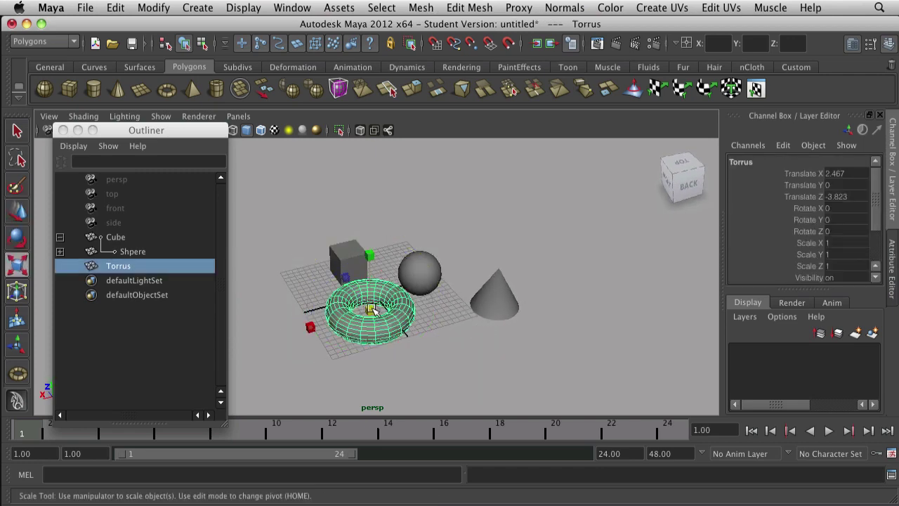
pyautogui.moveTo(410, 318)
pyautogui.mouseDown(button='middle')
pyautogui.moveTo(351, 343)
pyautogui.moveTo(379, 339)
pyautogui.mouseUp(button='middle')
pyautogui.press('w')
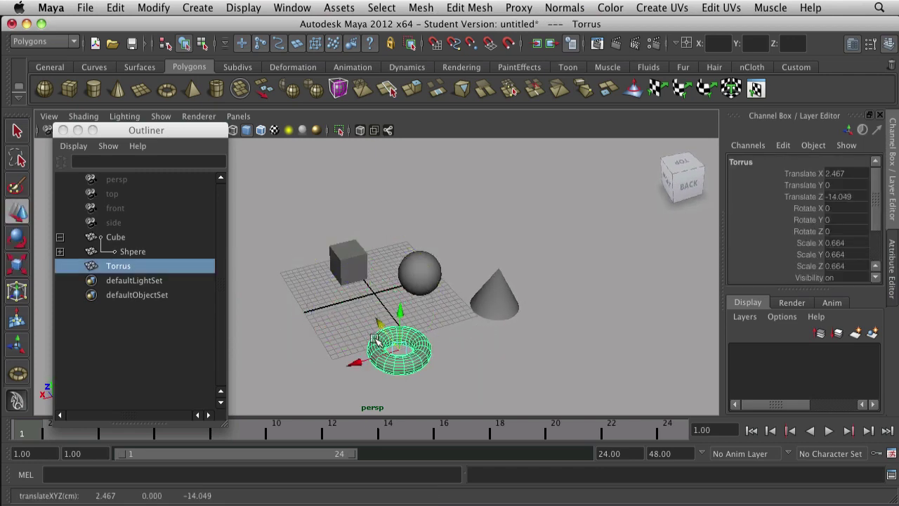
pyautogui.keyDown('alt'); pyautogui.moveTo(378, 340); pyautogui.dragTo(483, 388); pyautogui.keyUp('alt')
# Parent Torrus under Cube by dragging it onto Cube in the Outliner.
pyautogui.click(120, 265)
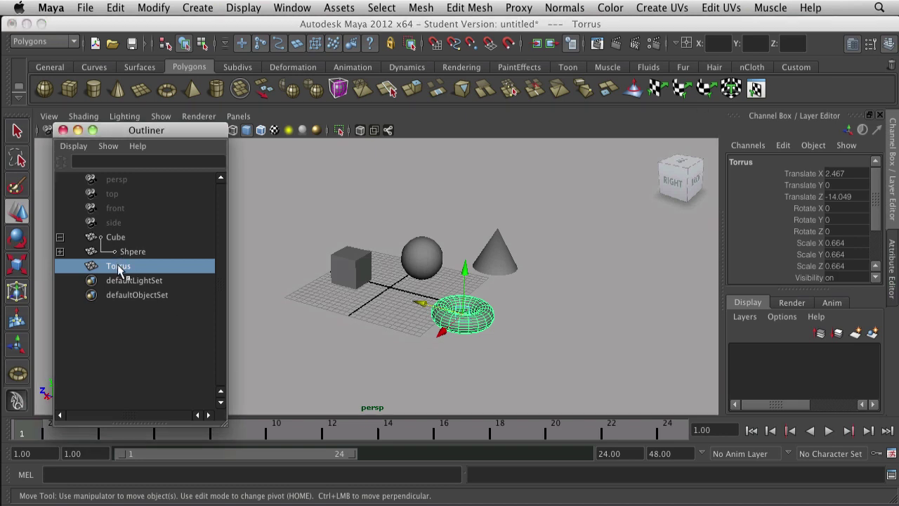
pyautogui.keyDown('shift'); pyautogui.click(118, 238); pyautogui.keyUp('shift')
pyautogui.click(116, 265)
pyautogui.moveTo(115, 265); pyautogui.dragTo(130, 239, button='middle')
# Check Cube's children, then nudge the sphere and its child cone slightly along Z.
pyautogui.click(118, 237)
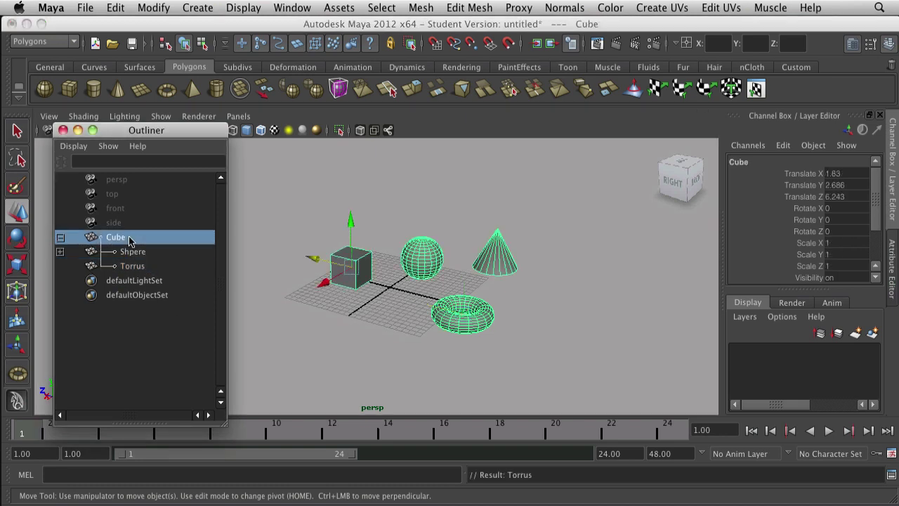
pyautogui.click(390, 295)
pyautogui.click(344, 271)
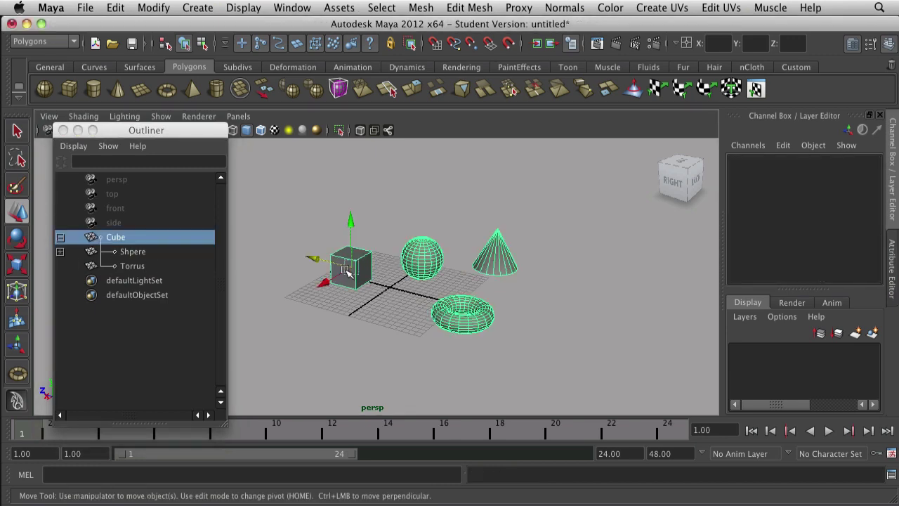
pyautogui.click(391, 281)
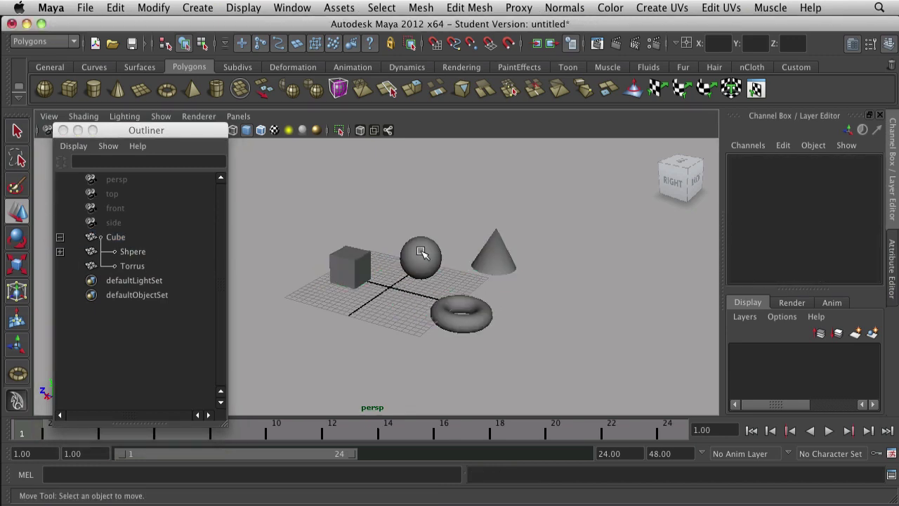
pyautogui.click(417, 251)
pyautogui.moveTo(401, 251); pyautogui.dragTo(414, 312)
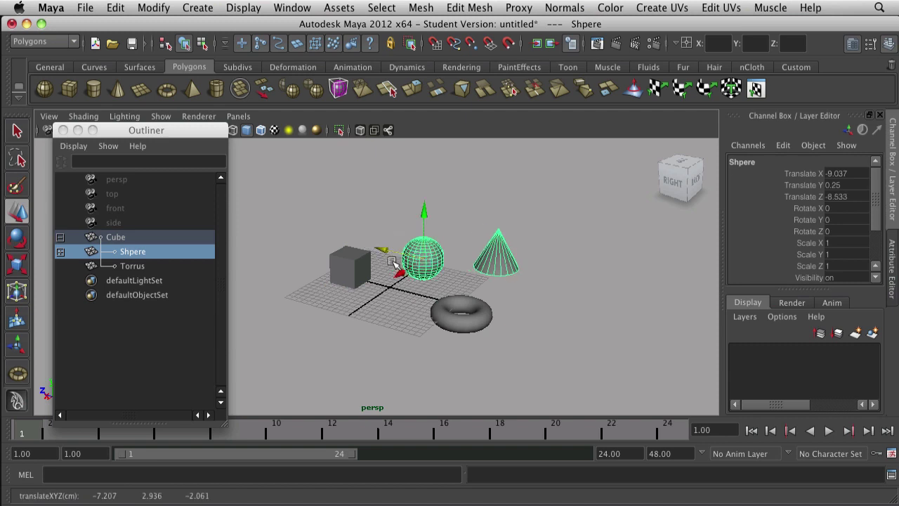
pyautogui.press('Up')
# Nudge the torus to translate 0.606, -3.842, -21.258 under Cube, then clear the selection.
pyautogui.click(468, 336)
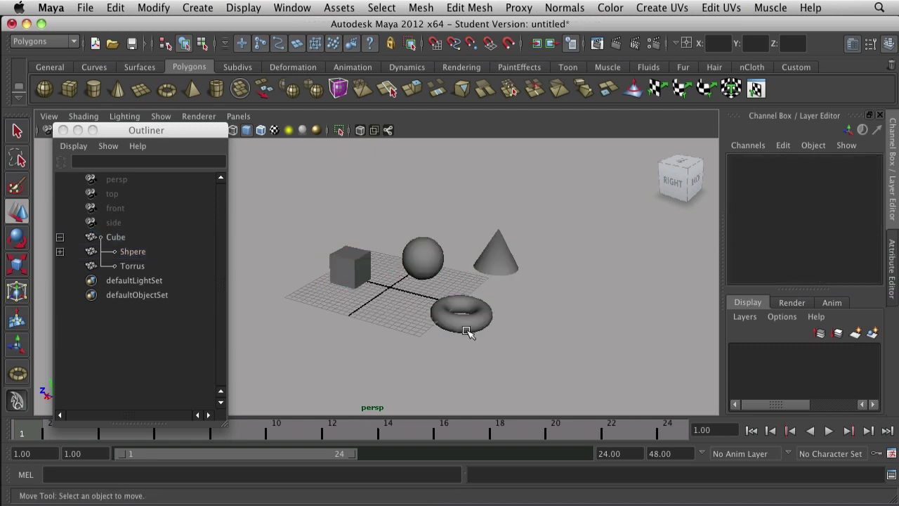
pyautogui.click(466, 327)
pyautogui.moveTo(464, 320)
pyautogui.mouseDown()
pyautogui.moveTo(508, 339)
pyautogui.moveTo(489, 334)
pyautogui.mouseUp()
pyautogui.click(527, 346)
pyautogui.click(489, 334)
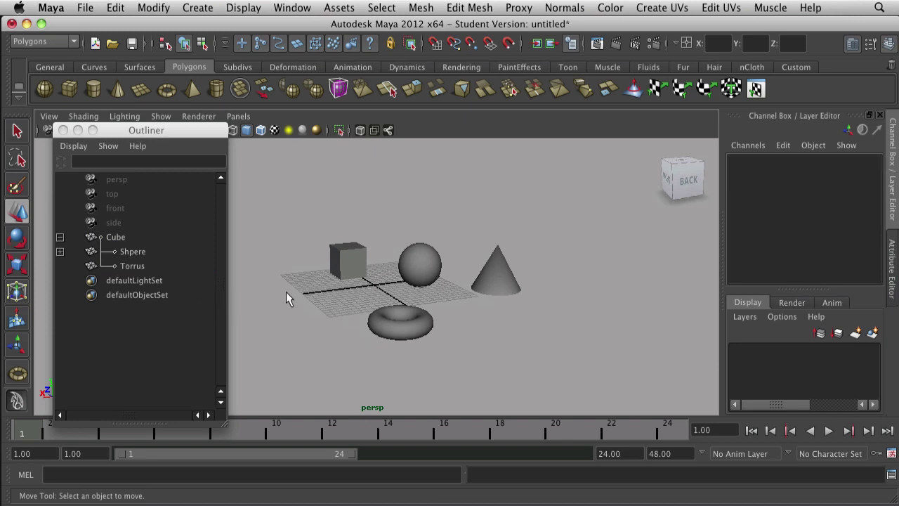